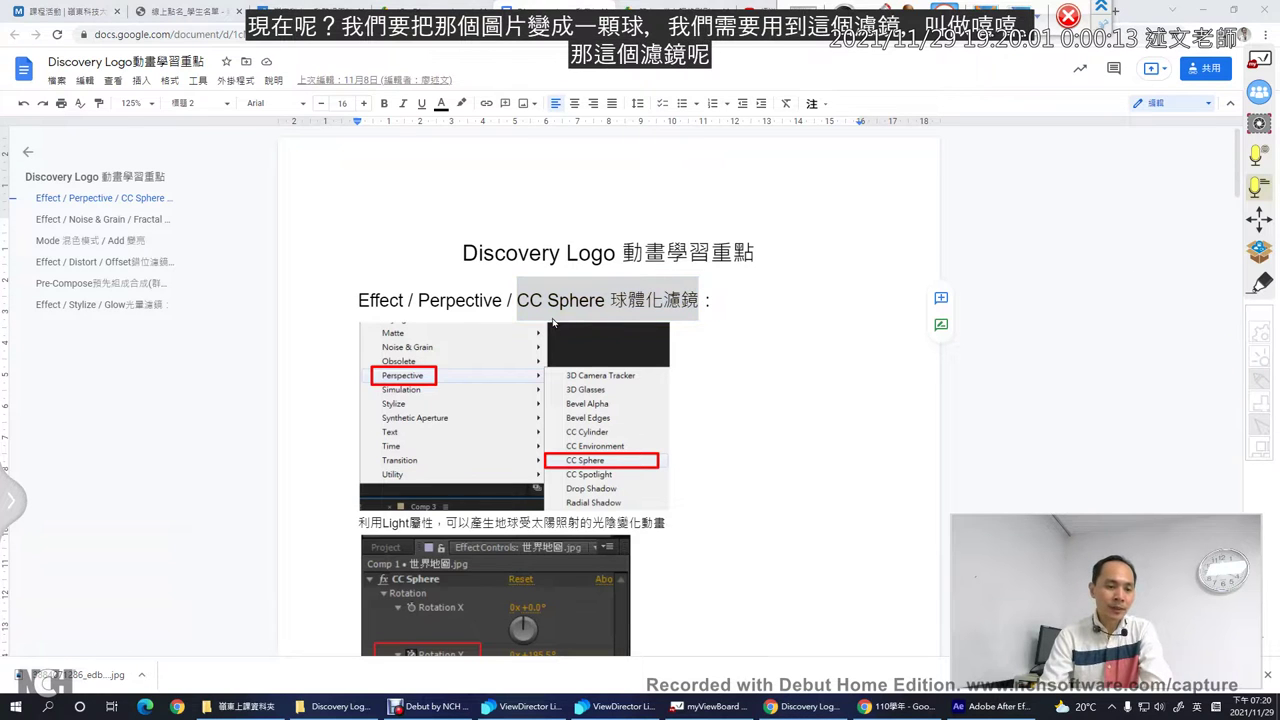
pyautogui.moveTo(550, 318); pyautogui.dragTo(534, 320)
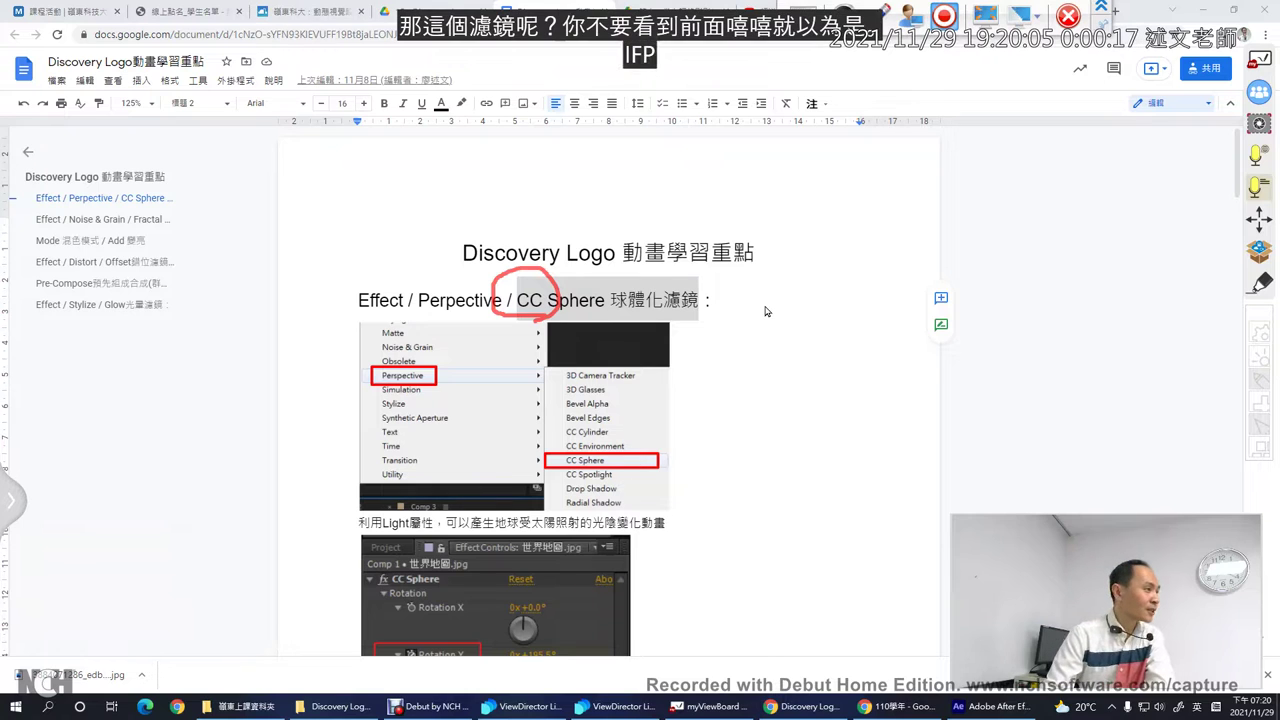
pyautogui.moveTo(584, 186); pyautogui.dragTo(558, 262)
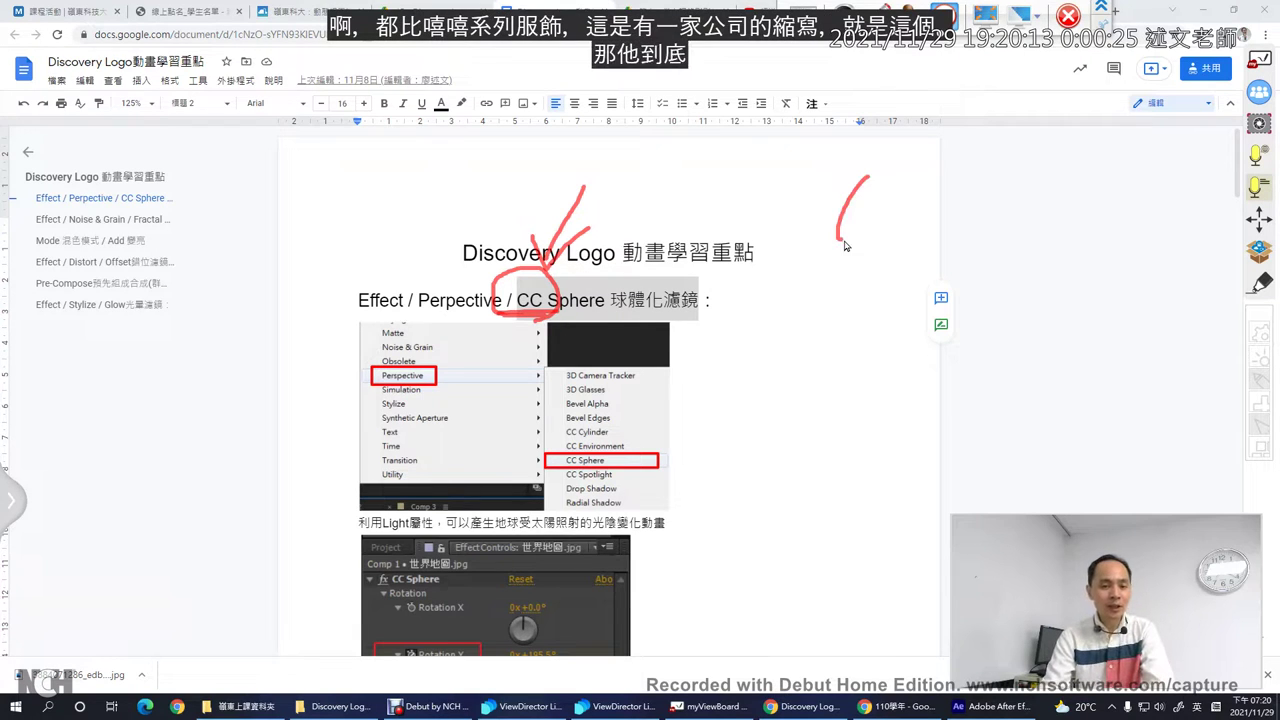
pyautogui.moveTo(822, 204)
pyautogui.mouseDown()
pyautogui.moveTo(797, 246)
pyautogui.moveTo(751, 255)
pyautogui.moveTo(878, 252)
pyautogui.mouseUp()
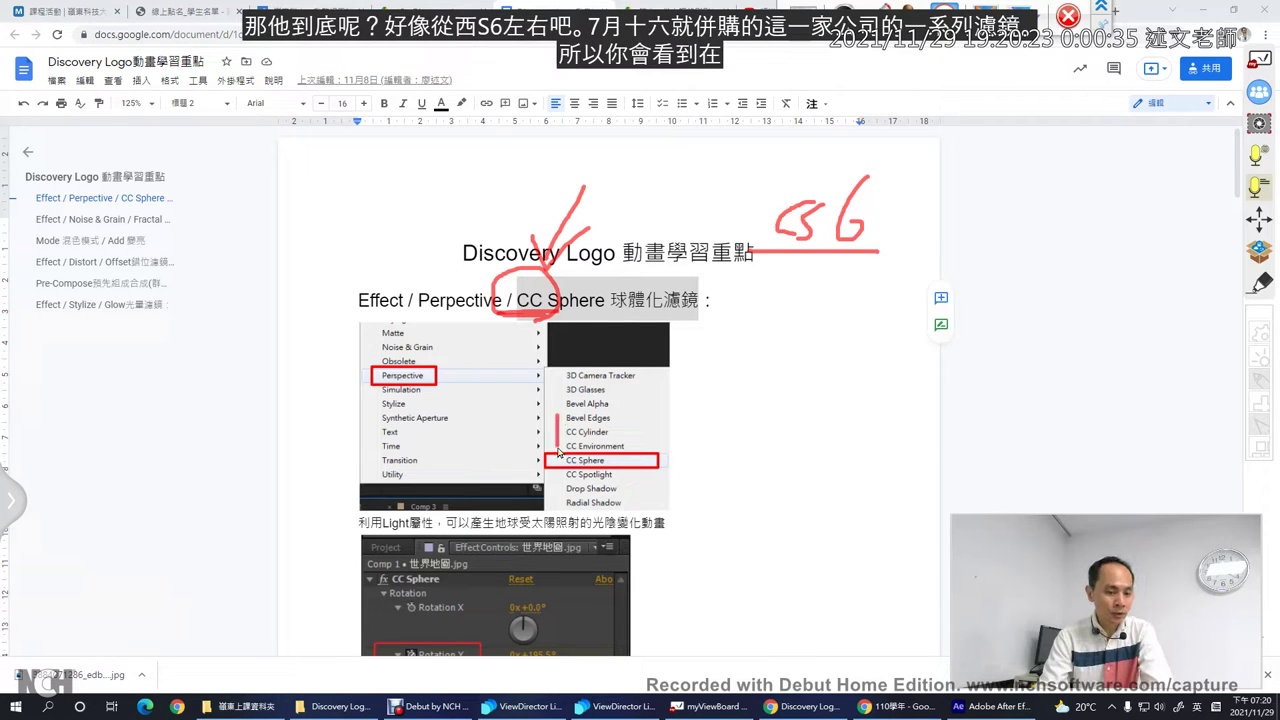
pyautogui.moveTo(558, 452); pyautogui.dragTo(558, 492)
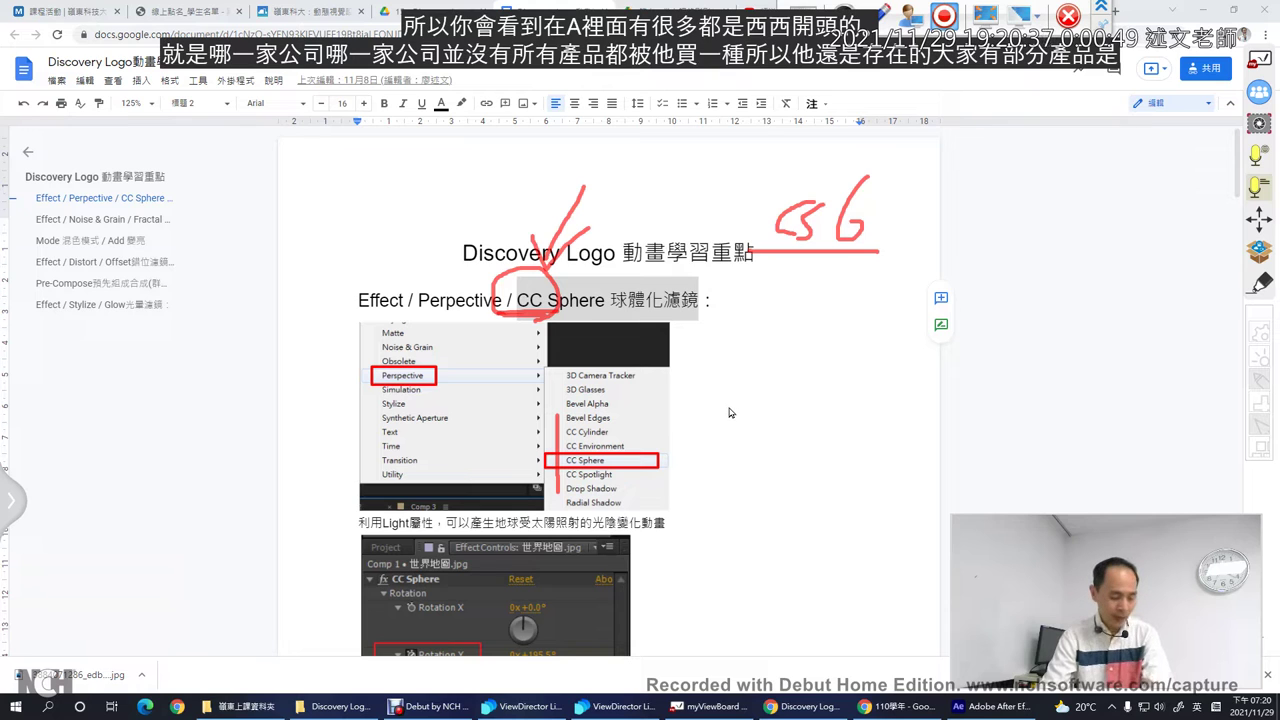
pyautogui.press('Escape')
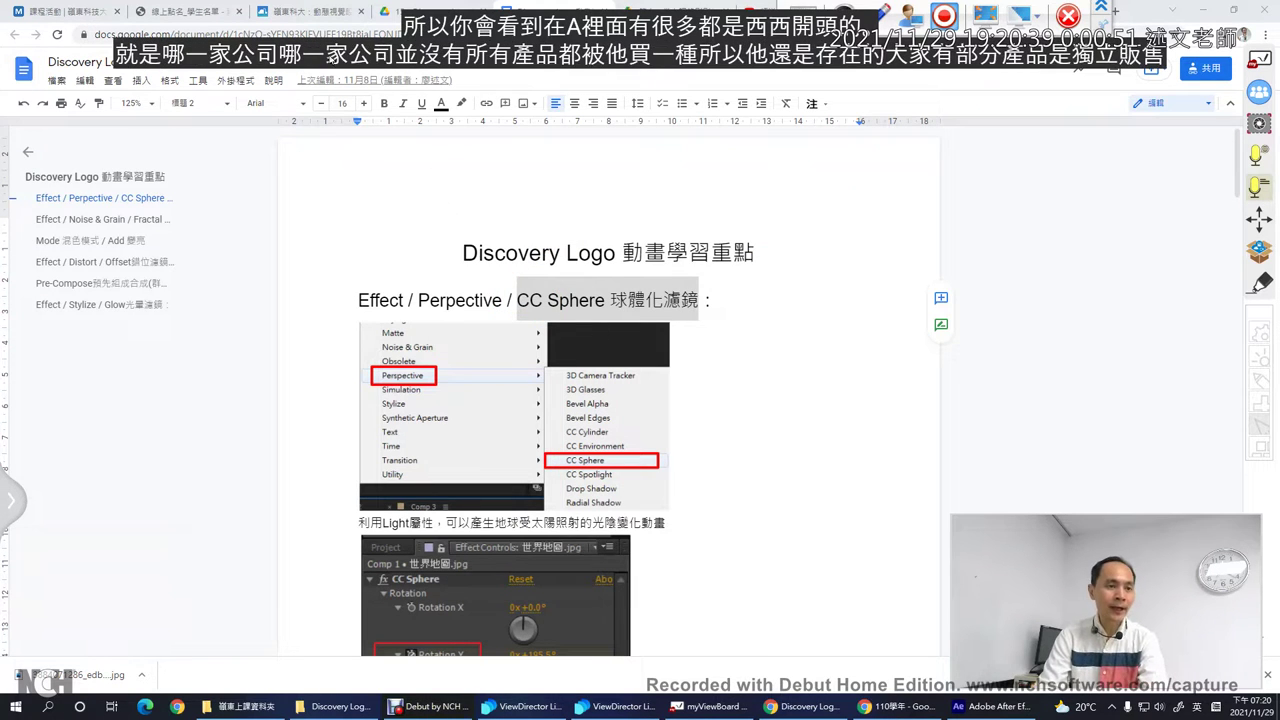
# - Import the world map JPG downloaded in the browser into the After Effects project
pyautogui.click(957, 706)
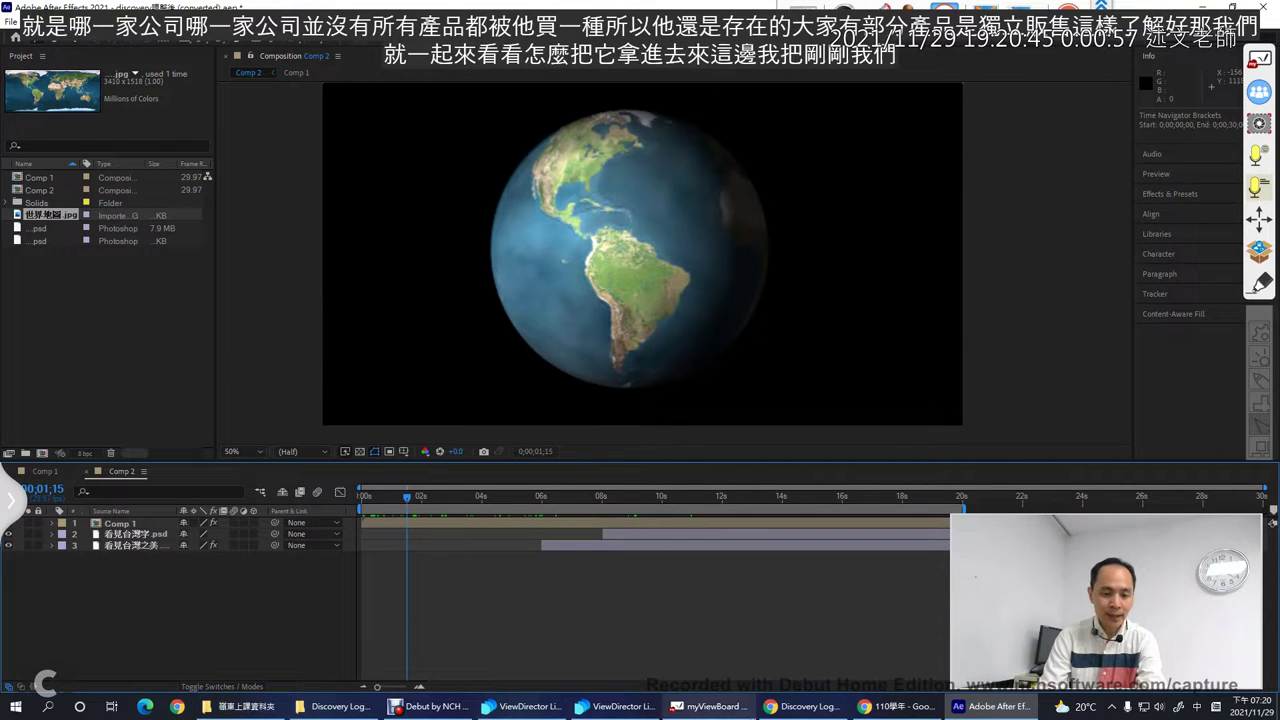
pyautogui.click(803, 706)
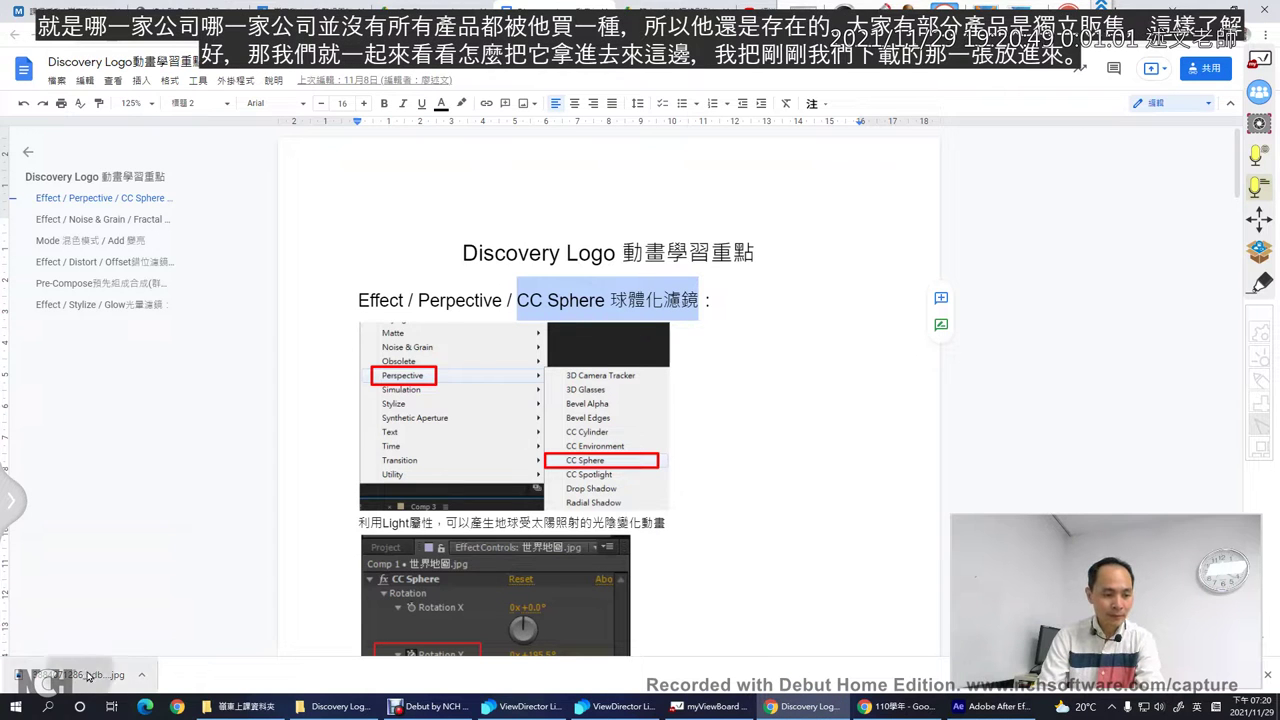
pyautogui.scroll(-3, 729, 586)
pyautogui.click(975, 706)
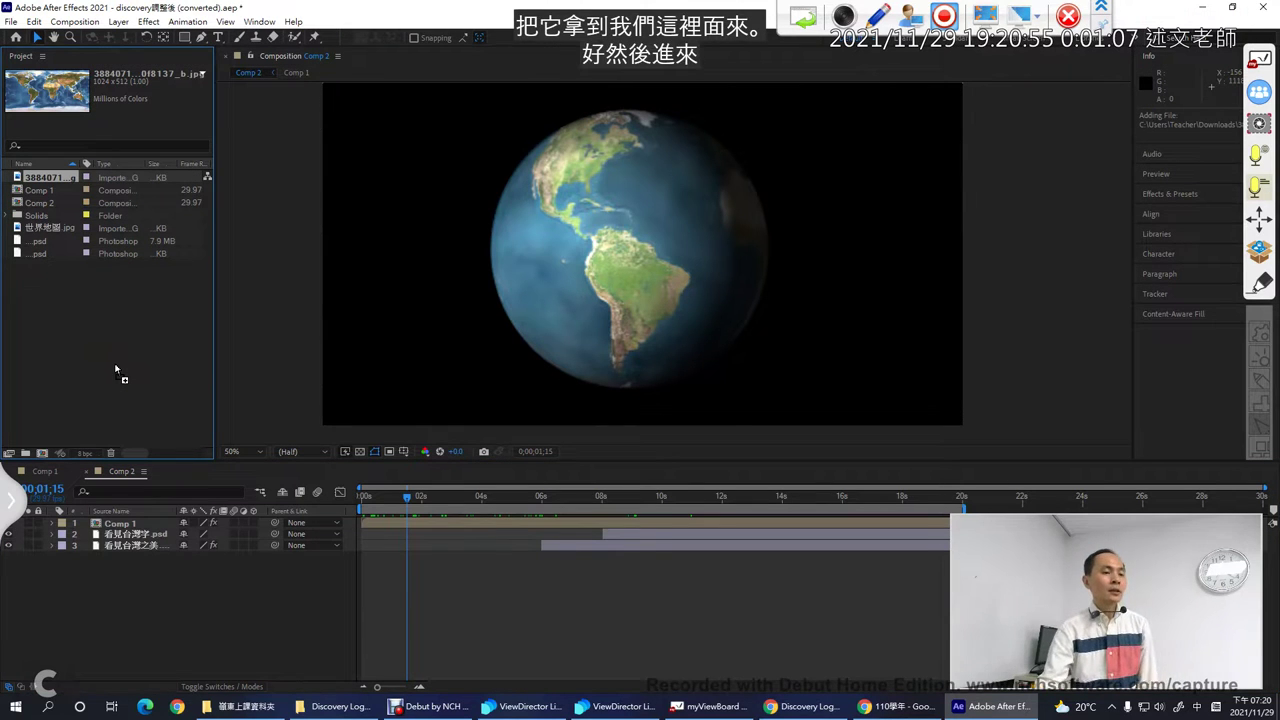
# - Create a new composition, Comp 3, with the HDTV 1080 29.97 preset at 1920 x 1080 px and a 30-second duration
pyautogui.click(74, 21)
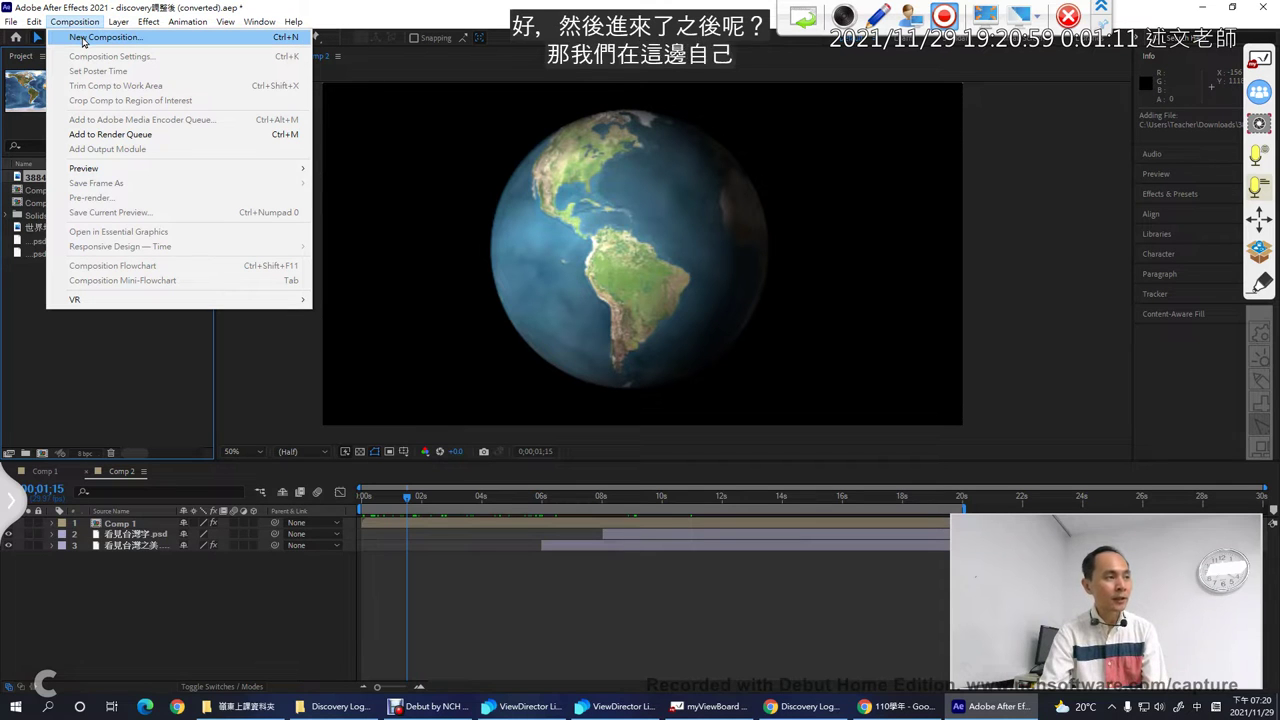
pyautogui.click(83, 38)
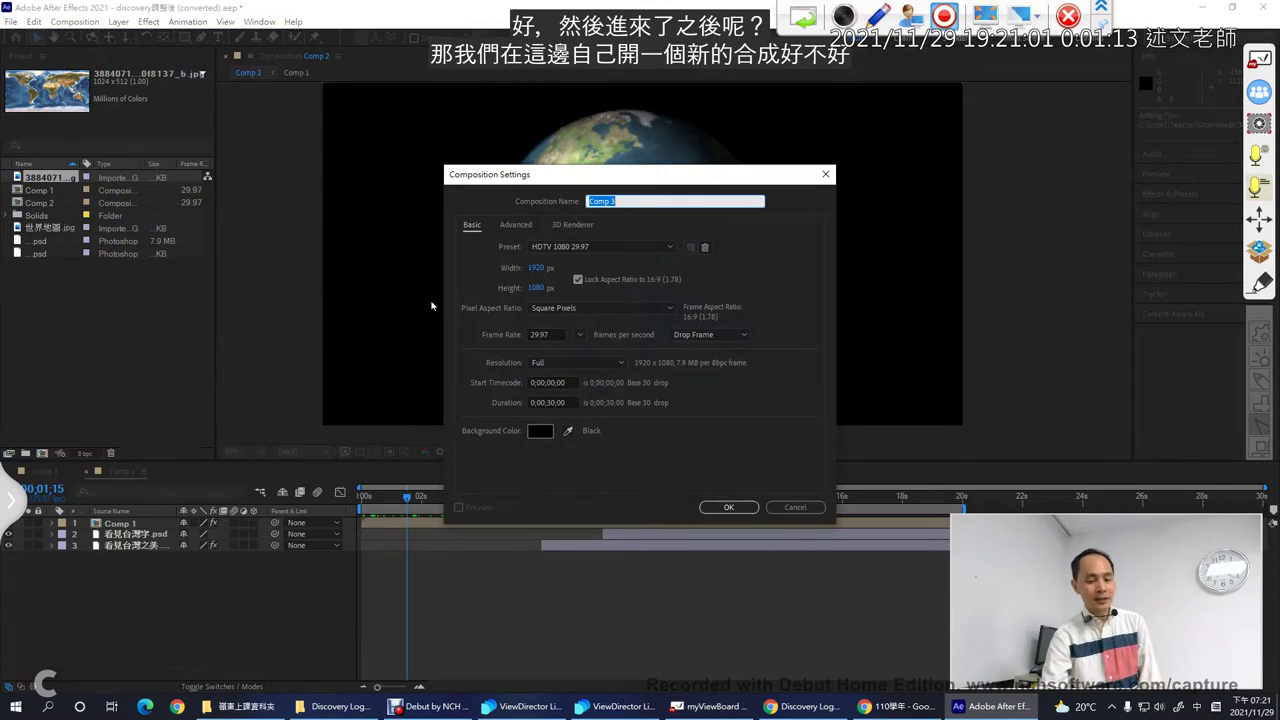
pyautogui.moveTo(500, 243)
pyautogui.mouseDown()
pyautogui.moveTo(507, 306)
pyautogui.moveTo(571, 302)
pyautogui.moveTo(573, 254)
pyautogui.moveTo(484, 247)
pyautogui.mouseUp()
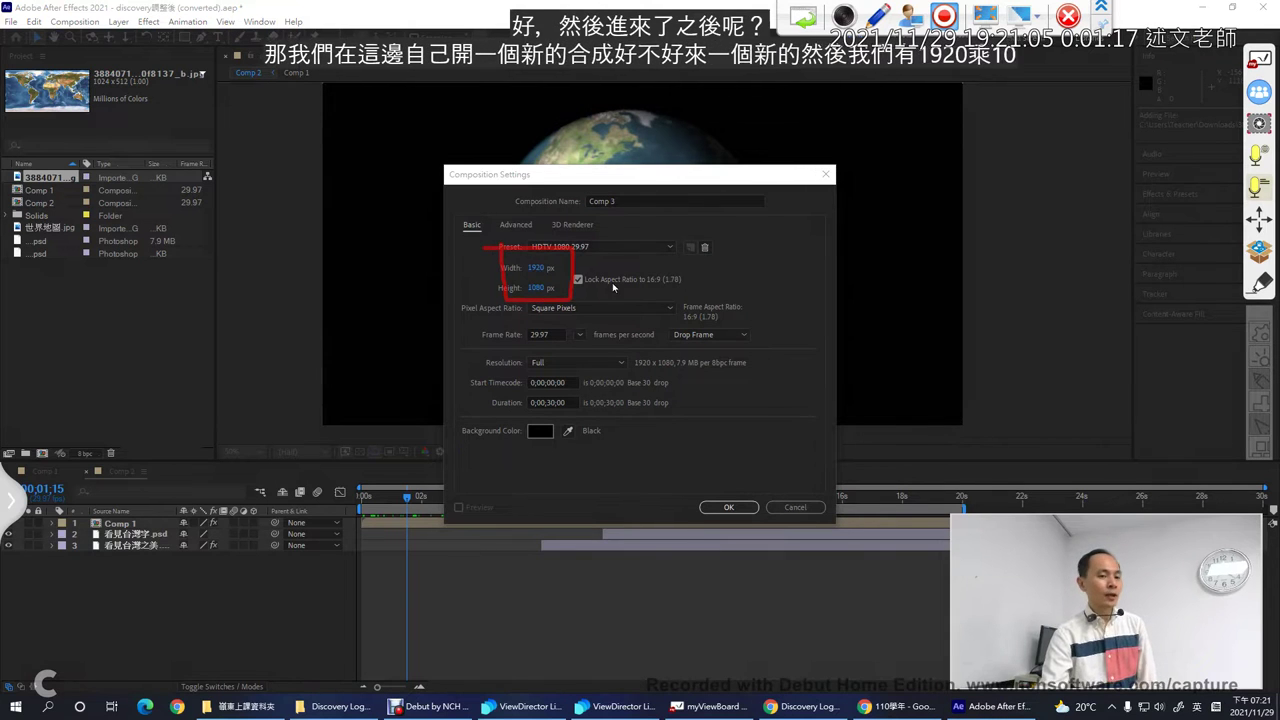
pyautogui.moveTo(603, 284); pyautogui.dragTo(650, 259)
pyautogui.press('Escape')
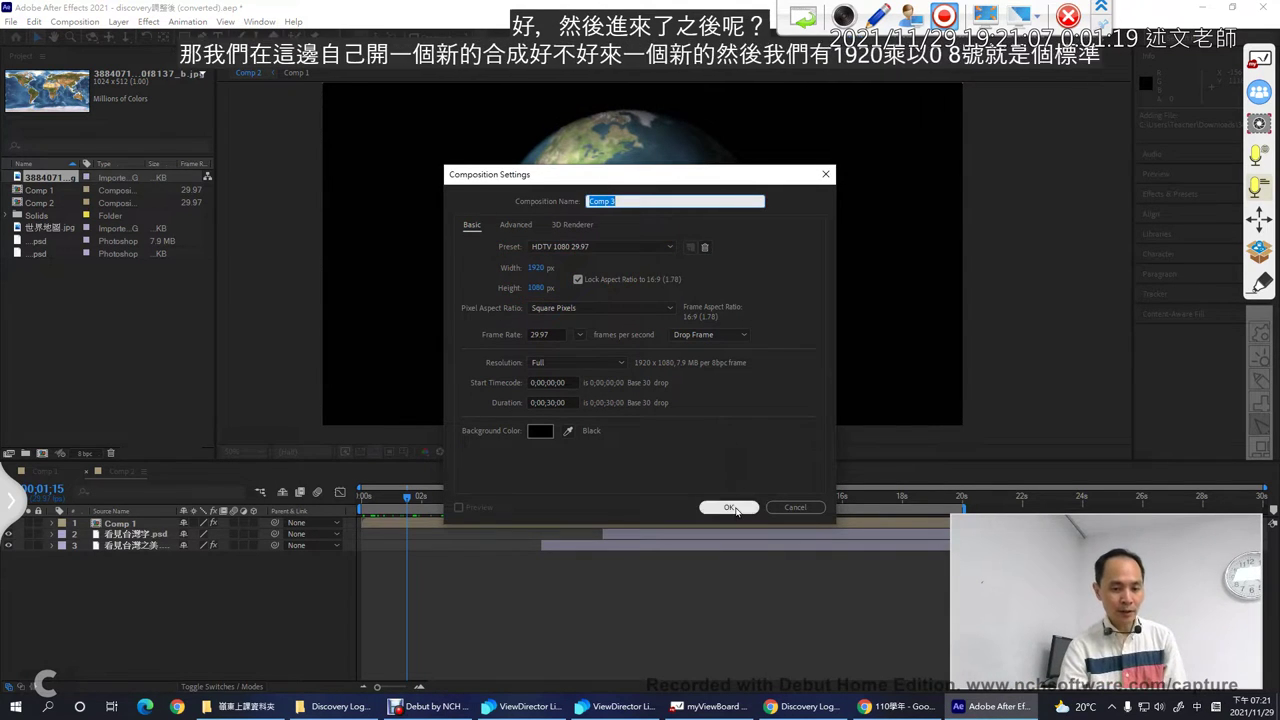
pyautogui.press('Return')
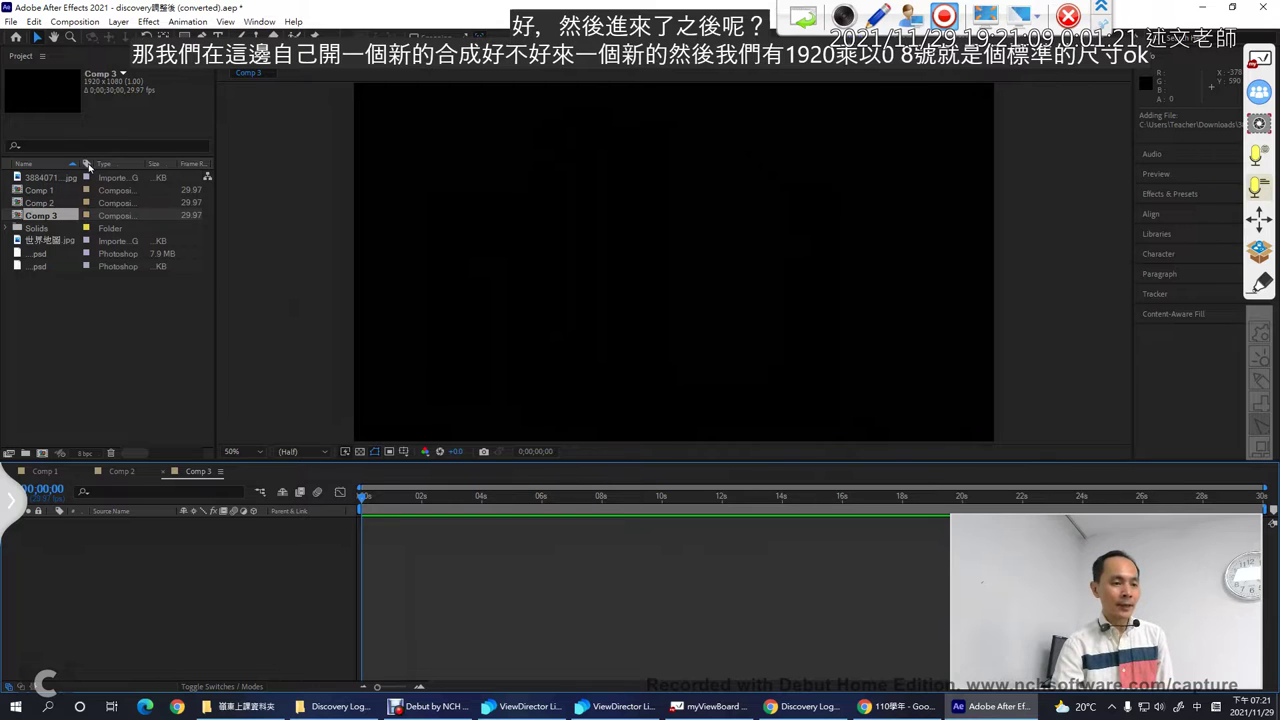
# - Place the imported world map in the centre of Comp 3 and apply the Perspective effect CC Sphere to it
pyautogui.moveTo(87, 166); pyautogui.dragTo(694, 265)
pyautogui.click(95, 181)
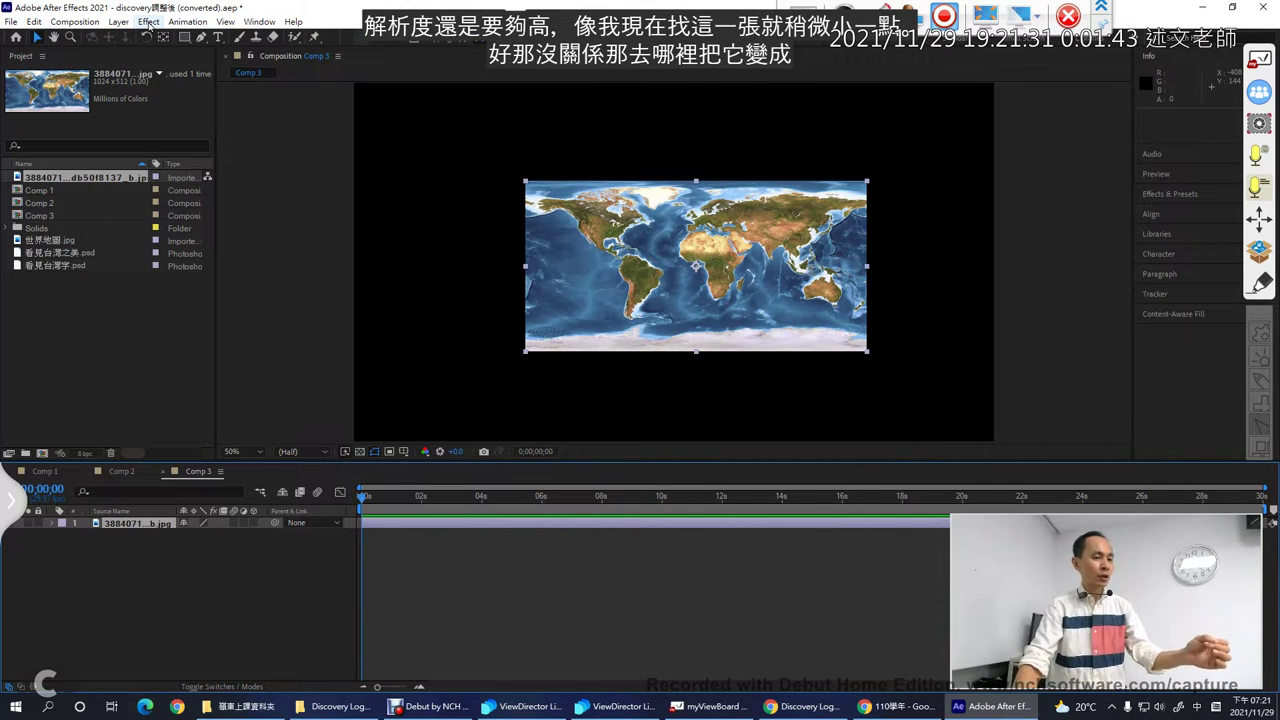
pyautogui.click(148, 22)
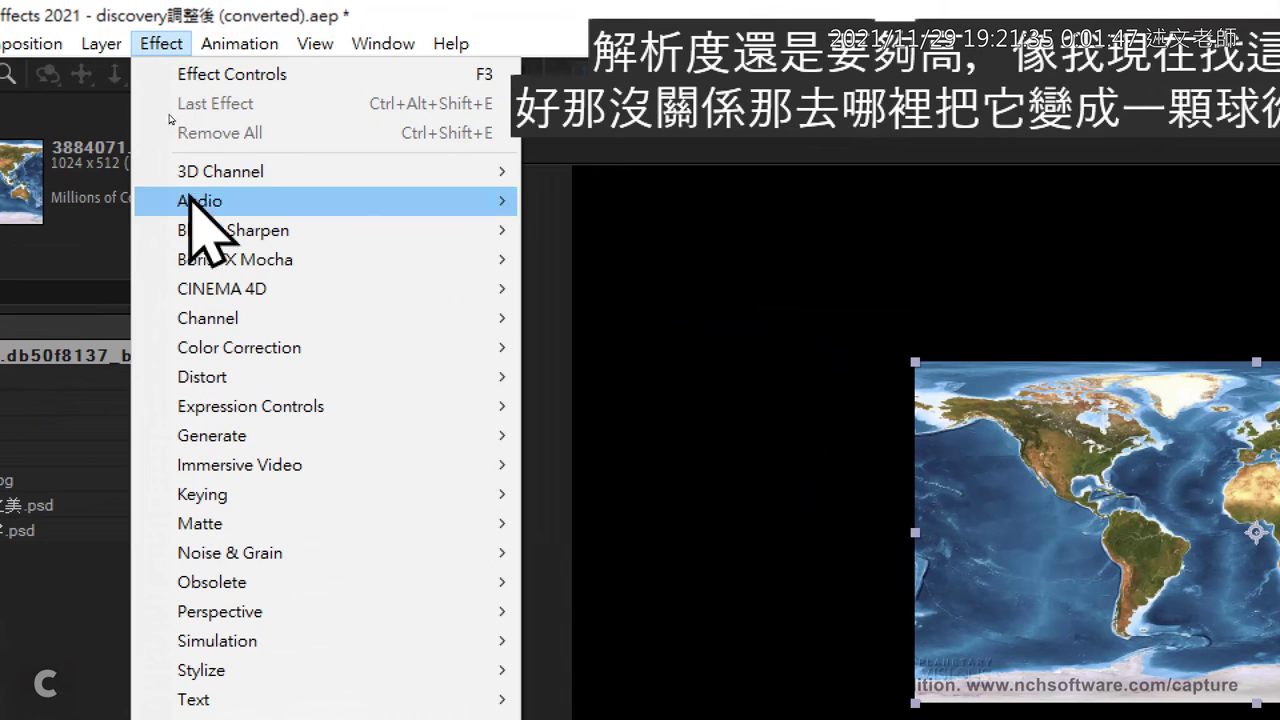
pyautogui.moveTo(262, 612)
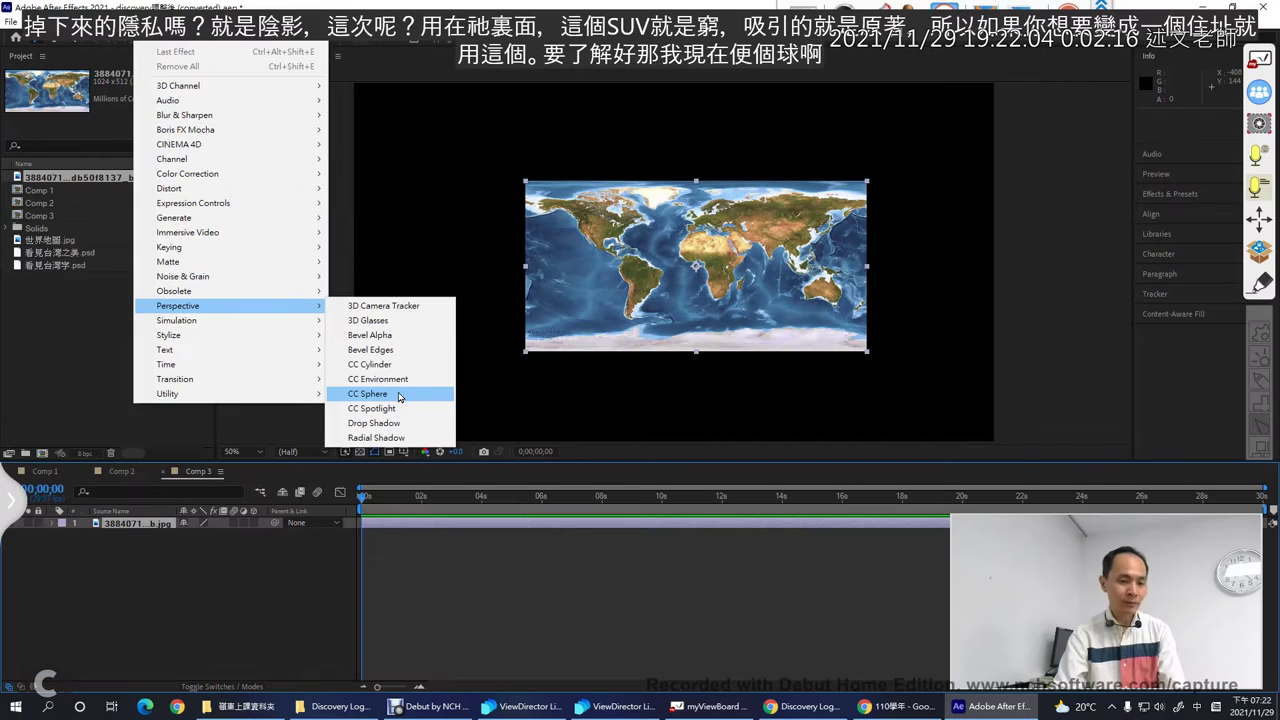
pyautogui.click(620, 537)
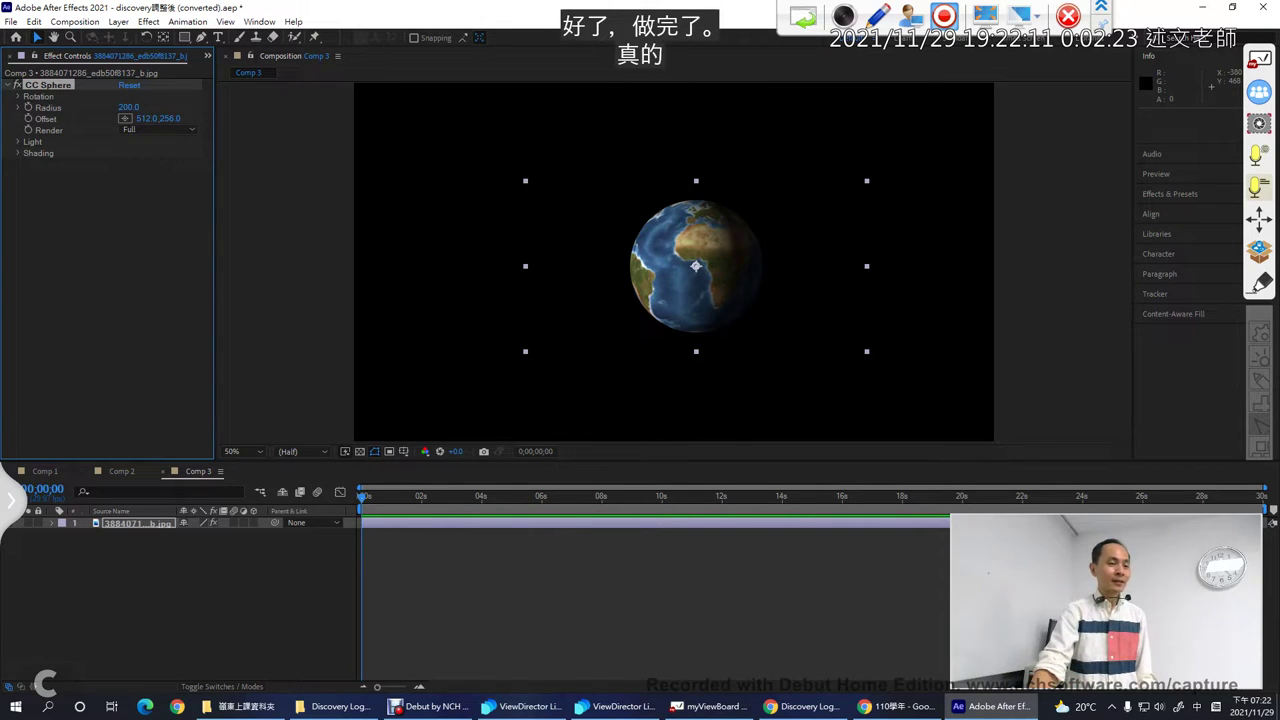
# - Widen the effect settings area and expand the Rotation properties of CC Sphere
pyautogui.moveTo(213, 112); pyautogui.dragTo(241, 112)
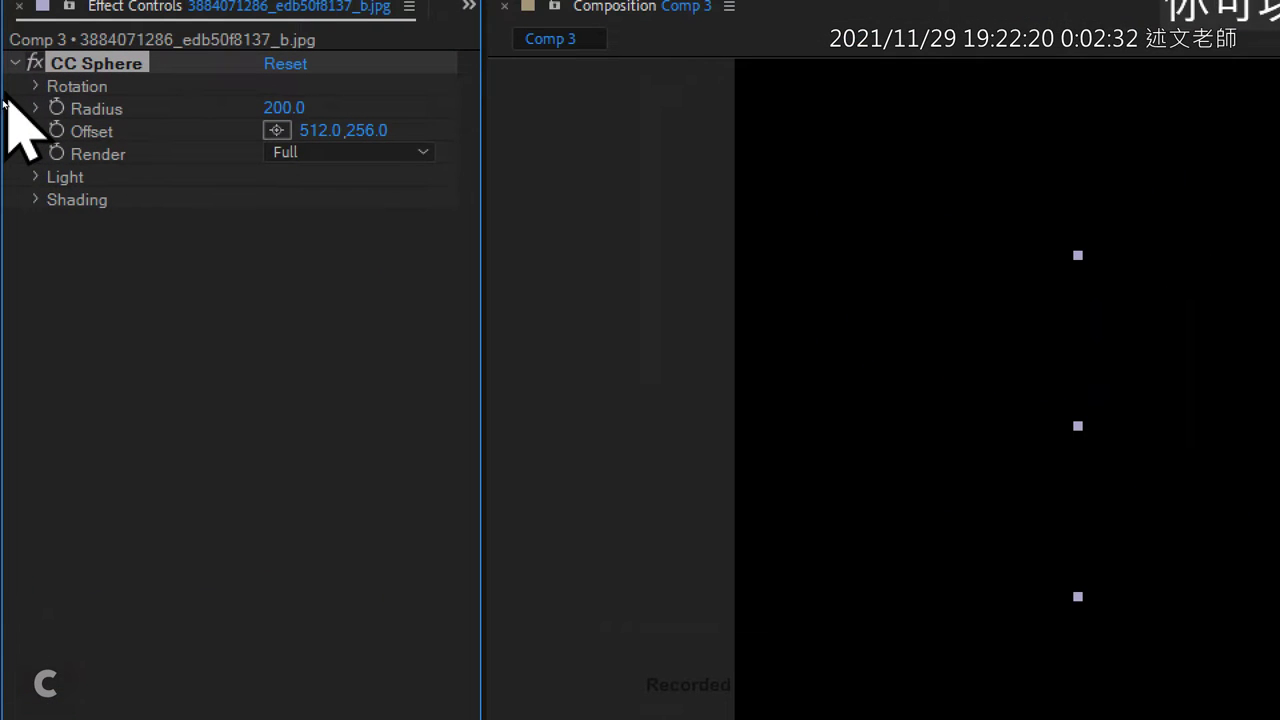
pyautogui.click(35, 86)
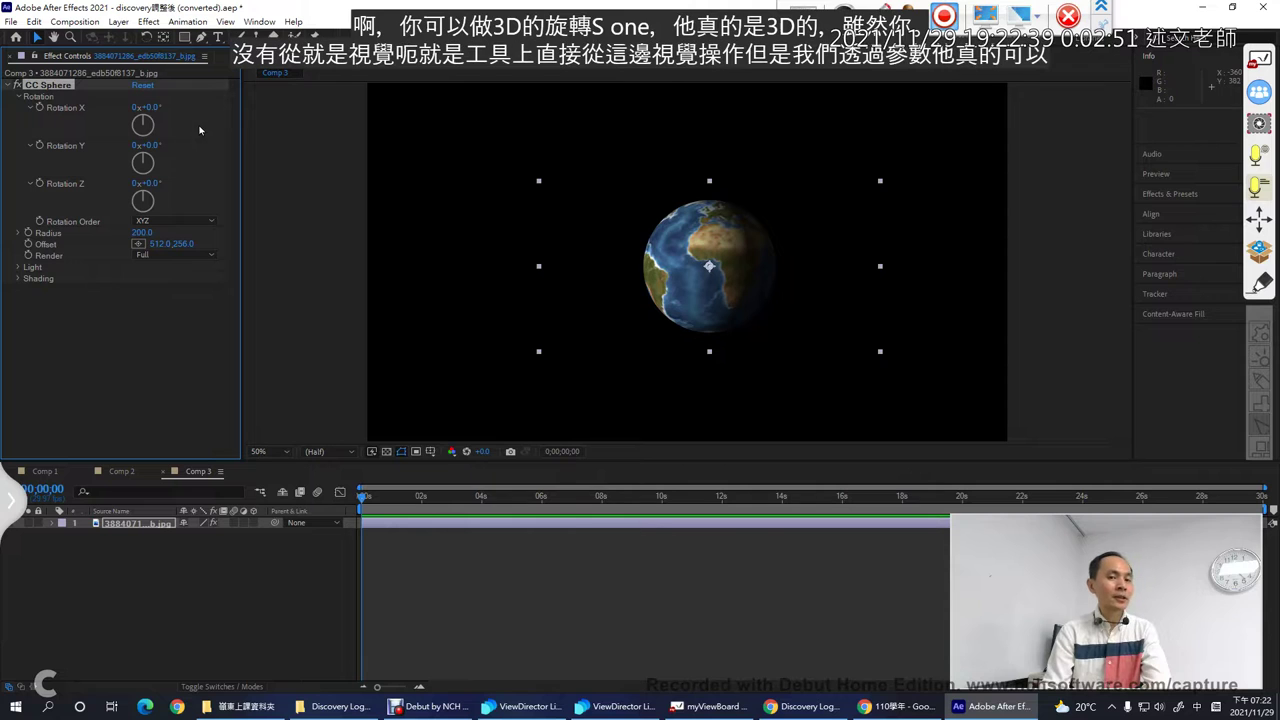
pyautogui.click(148, 21)
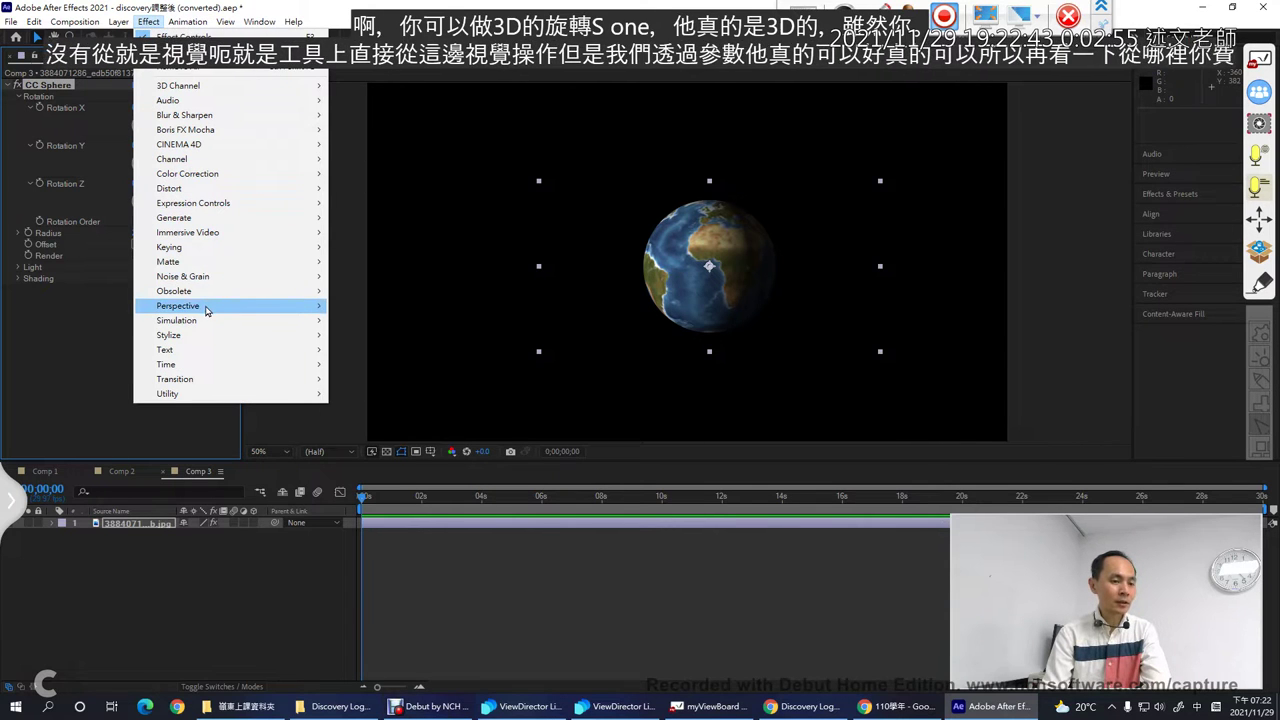
pyautogui.moveTo(248, 310)
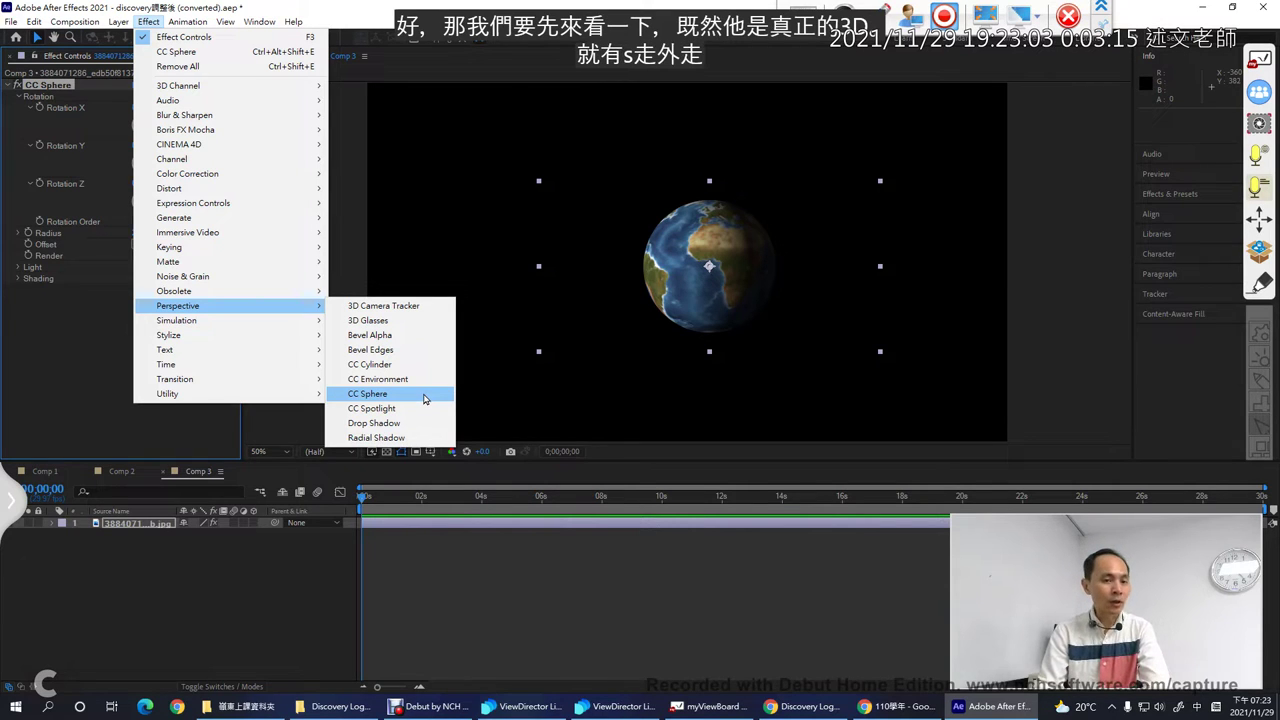
pyautogui.click(346, 12)
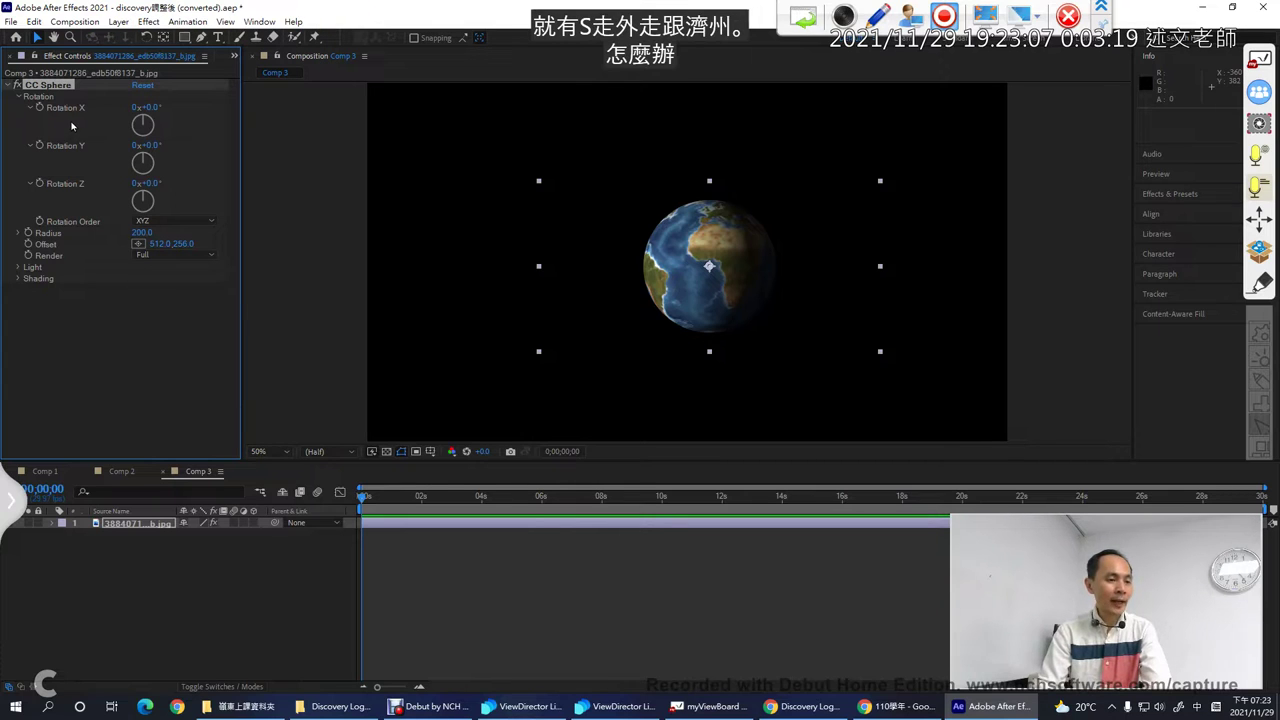
pyautogui.click(258, 163)
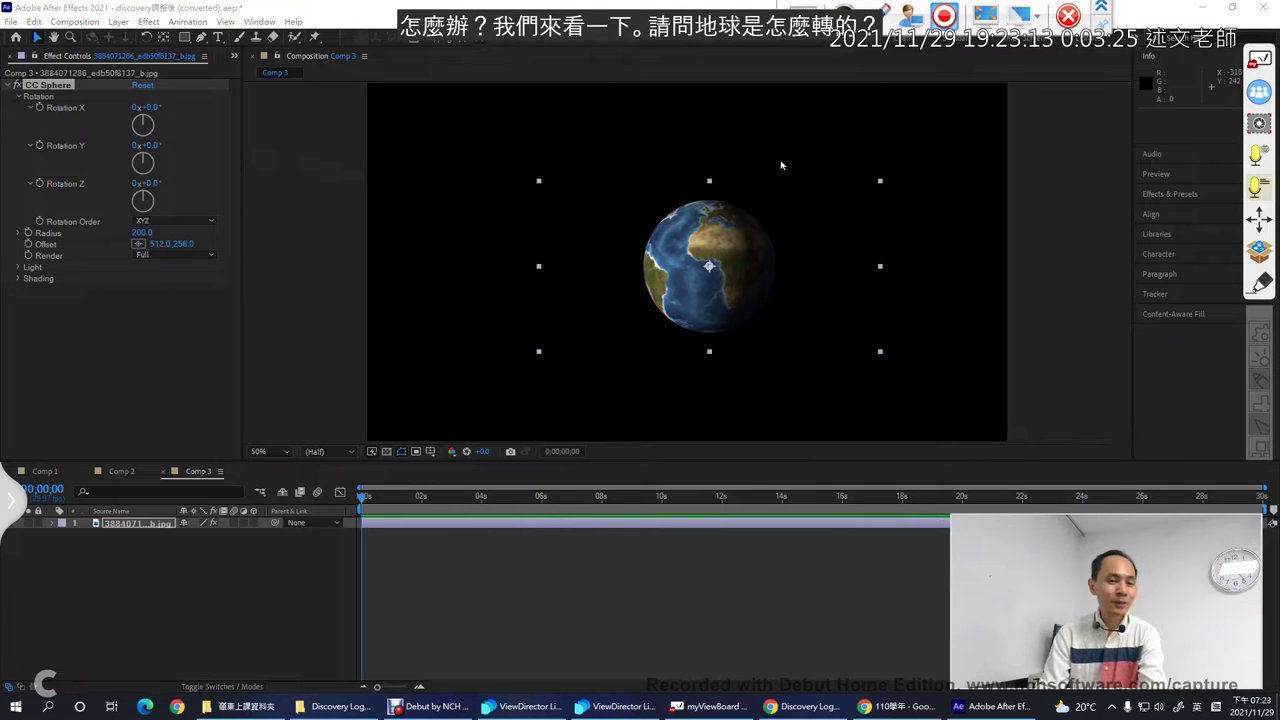
pyautogui.moveTo(783, 156)
pyautogui.mouseDown()
pyautogui.moveTo(773, 190)
pyautogui.moveTo(707, 209)
pyautogui.moveTo(646, 172)
pyautogui.moveTo(644, 125)
pyautogui.moveTo(678, 128)
pyautogui.mouseUp()
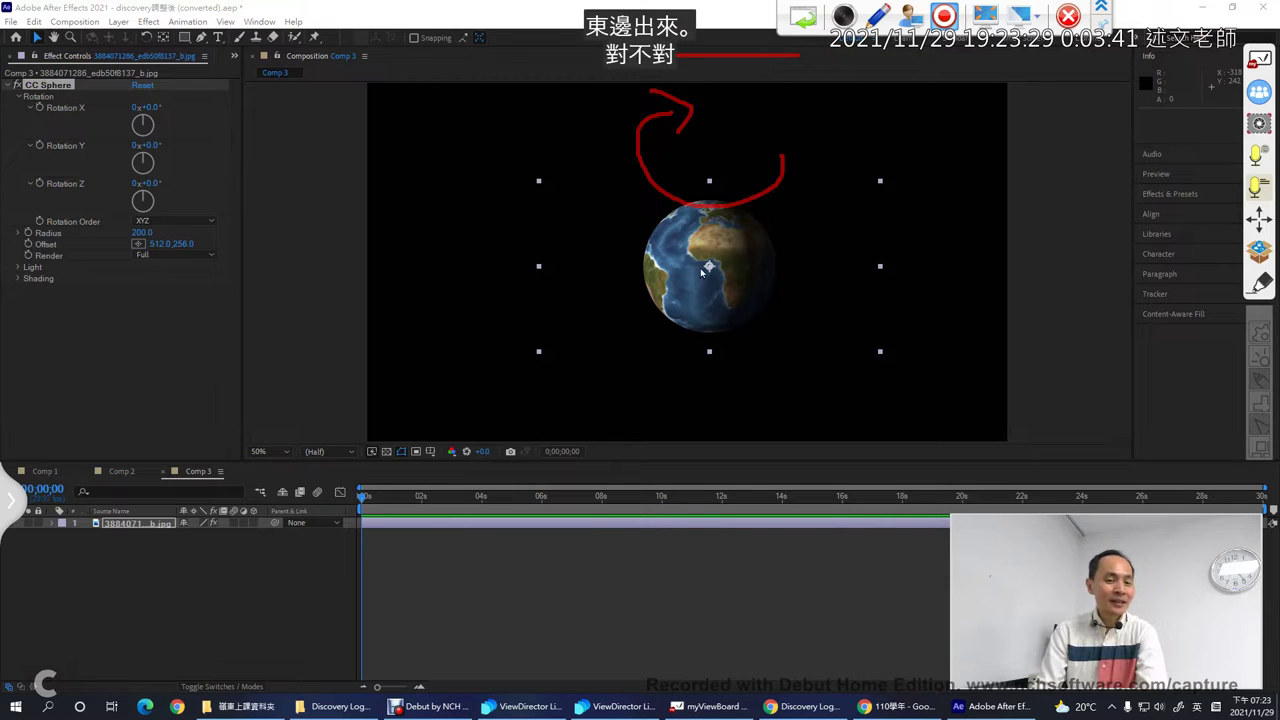
pyautogui.moveTo(726, 248)
pyautogui.mouseDown()
pyautogui.moveTo(729, 285)
pyautogui.moveTo(738, 256)
pyautogui.moveTo(674, 265)
pyautogui.mouseUp()
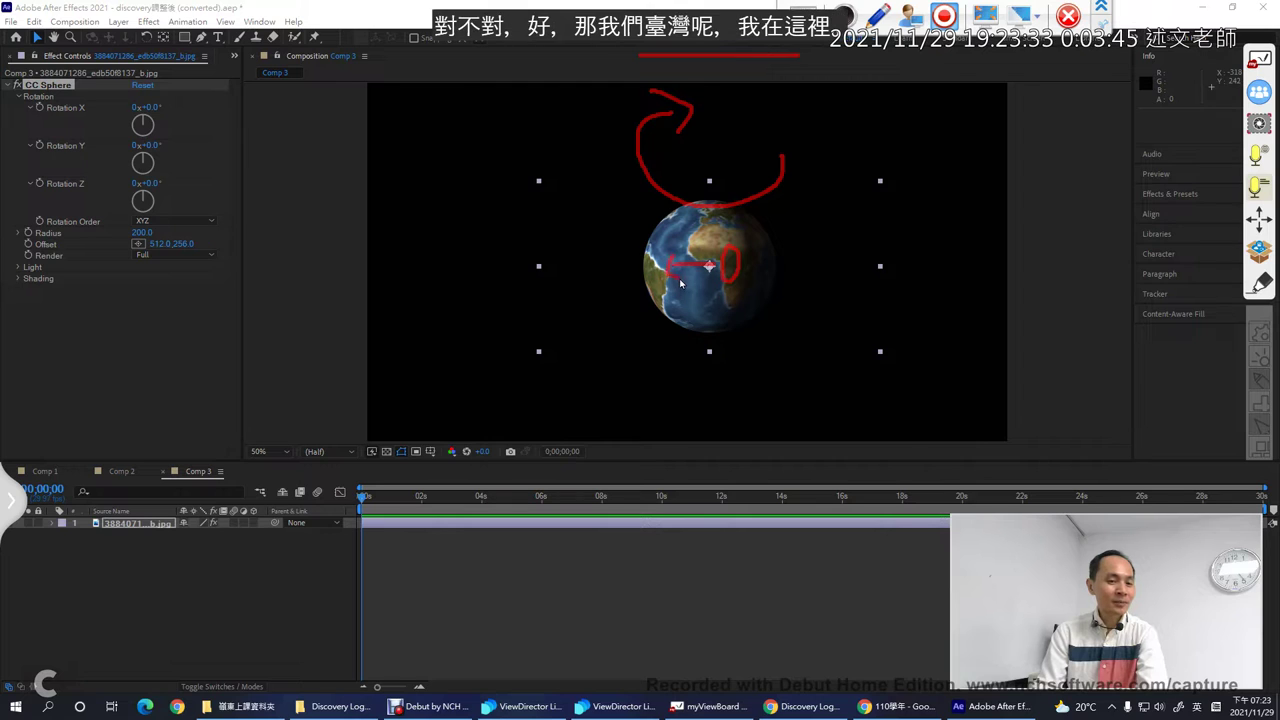
pyautogui.moveTo(797, 252); pyautogui.dragTo(800, 283)
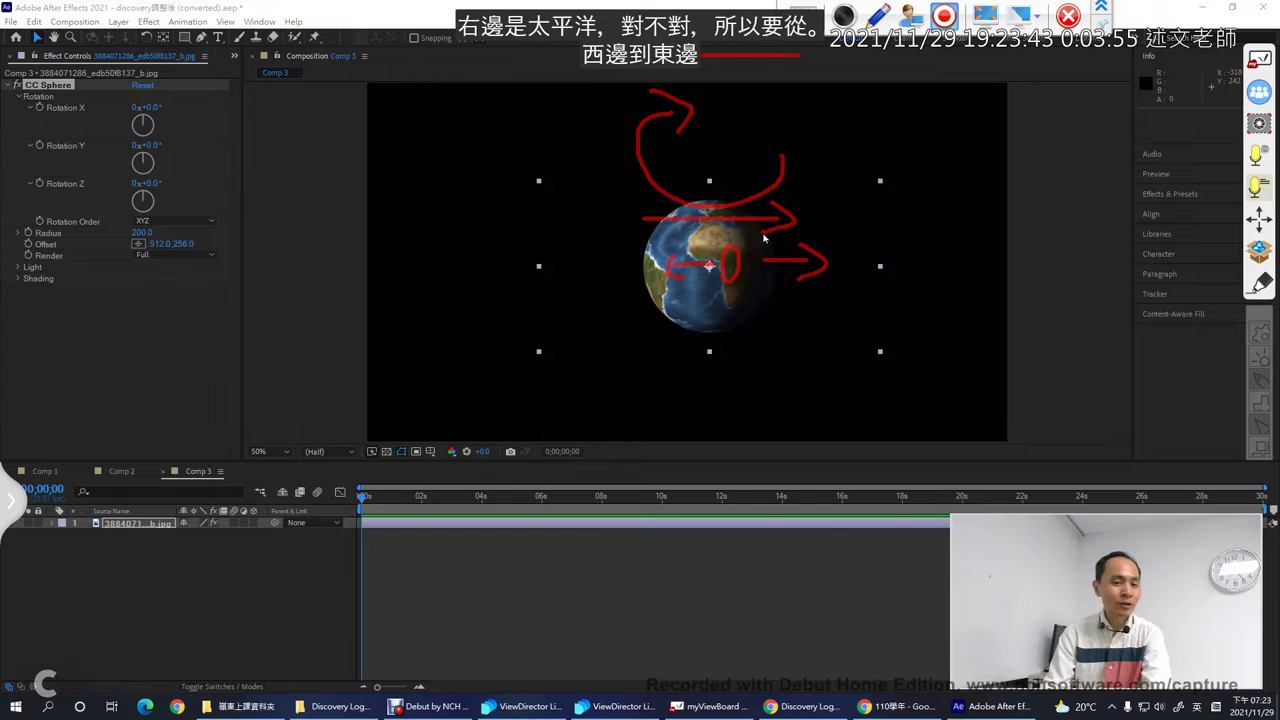
pyautogui.press('Escape')
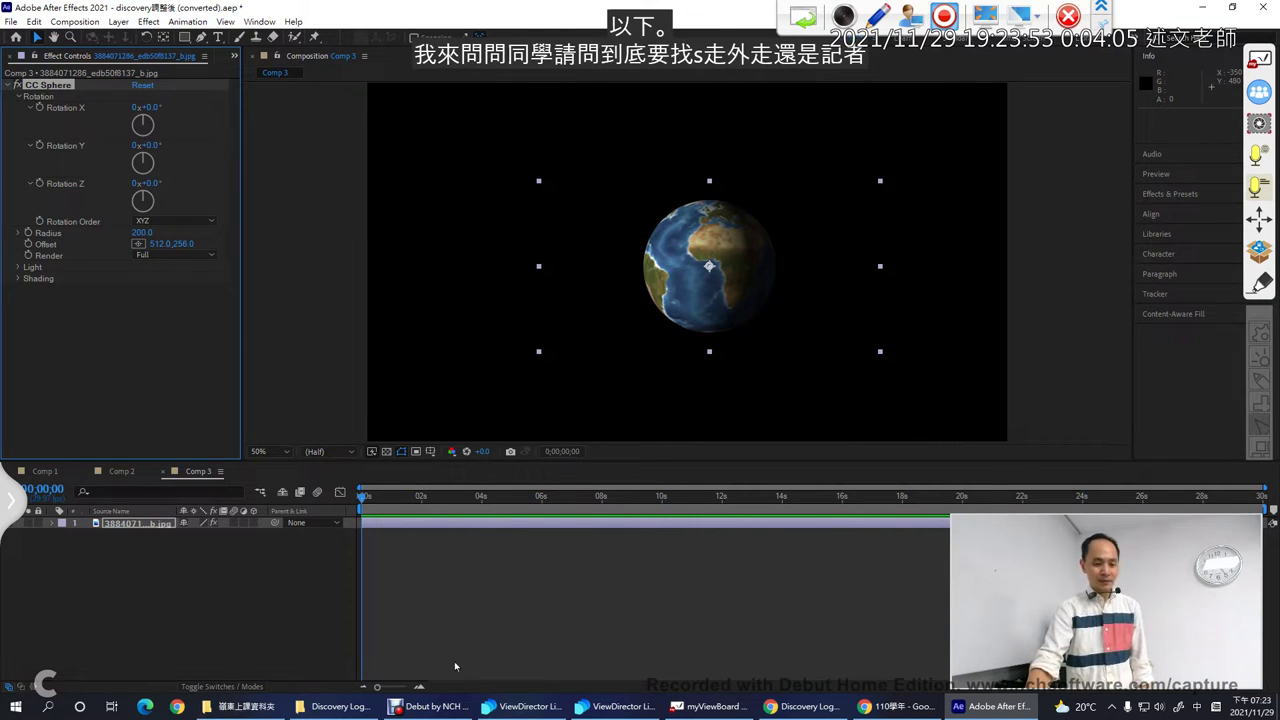
# - Switch to the browser and open the random name-picker wheel (隨機抽人轉盤) from the course page
pyautogui.click(800, 706)
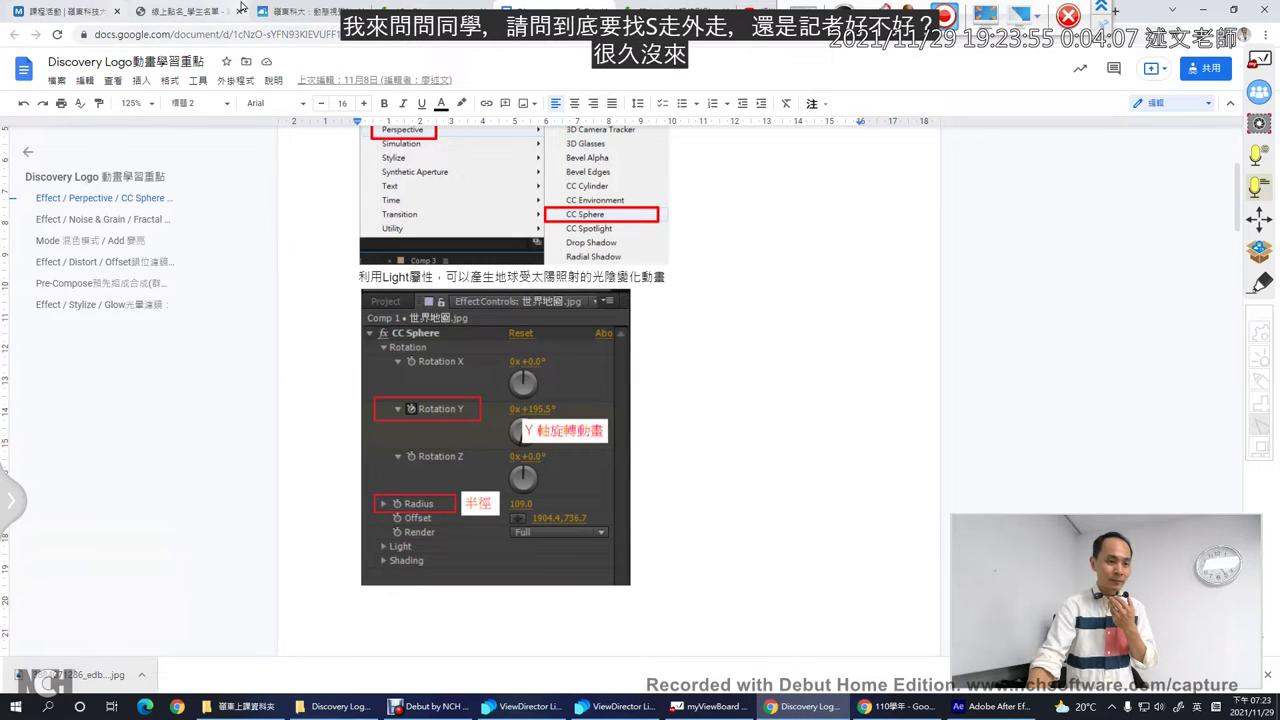
pyautogui.click(300, 11)
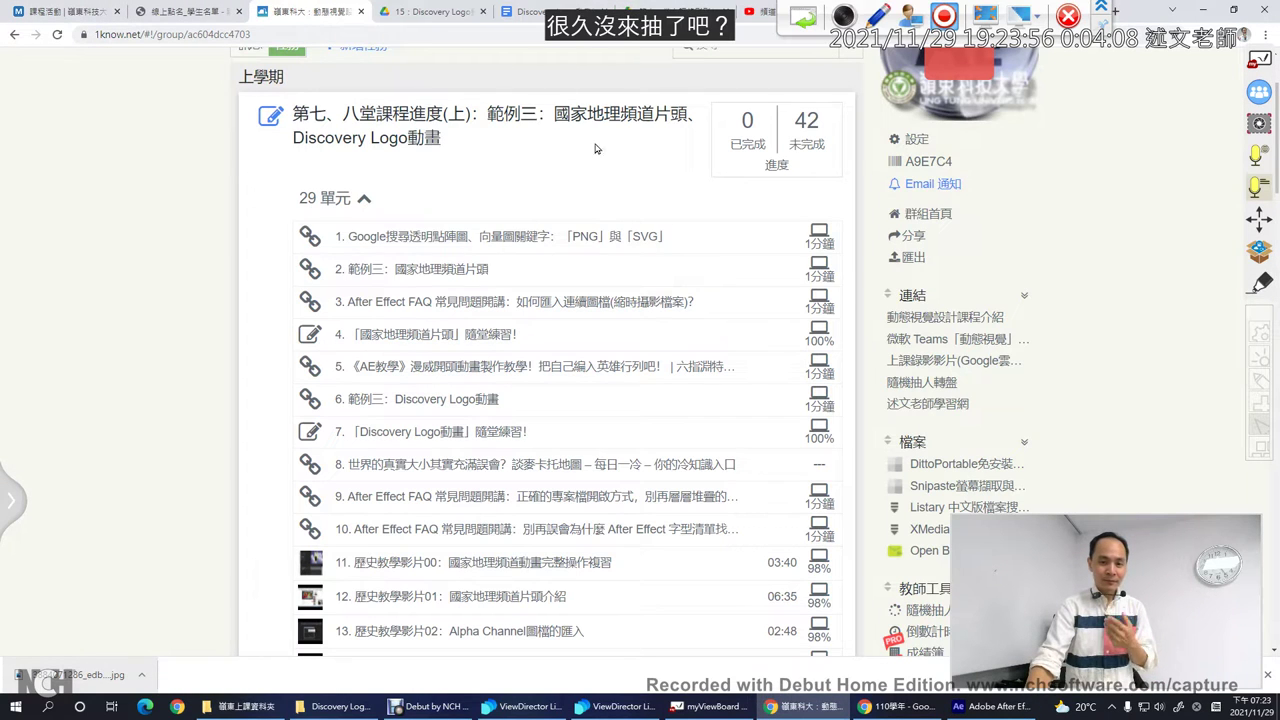
pyautogui.click(941, 389)
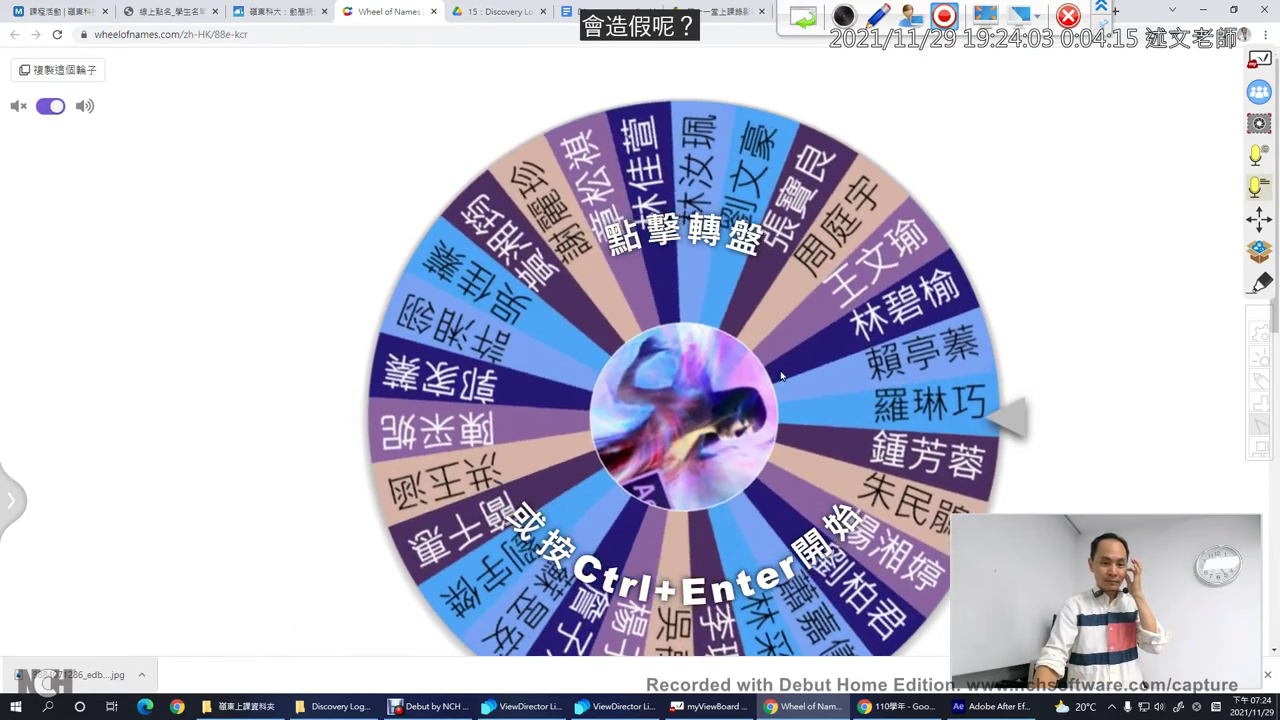
# - Spin the name wheel twice and remove each drawn student's name from it
pyautogui.click(917, 307)
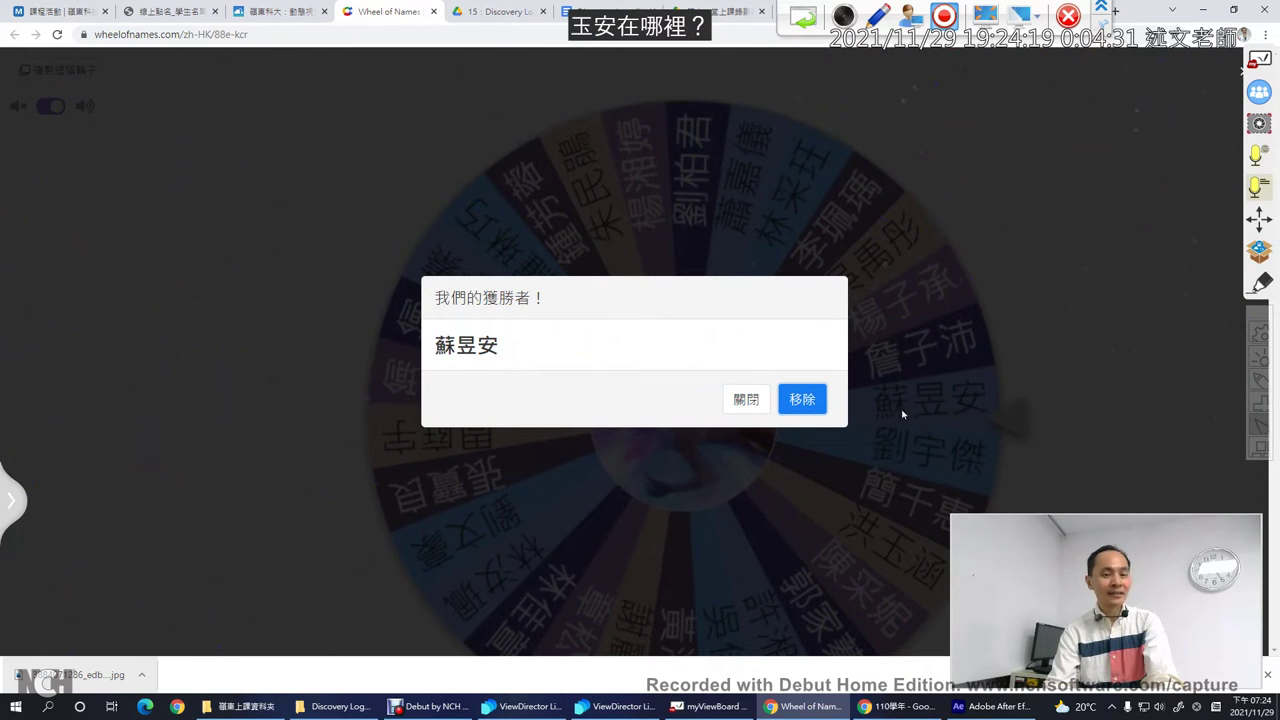
pyautogui.click(805, 404)
pyautogui.click(805, 404)
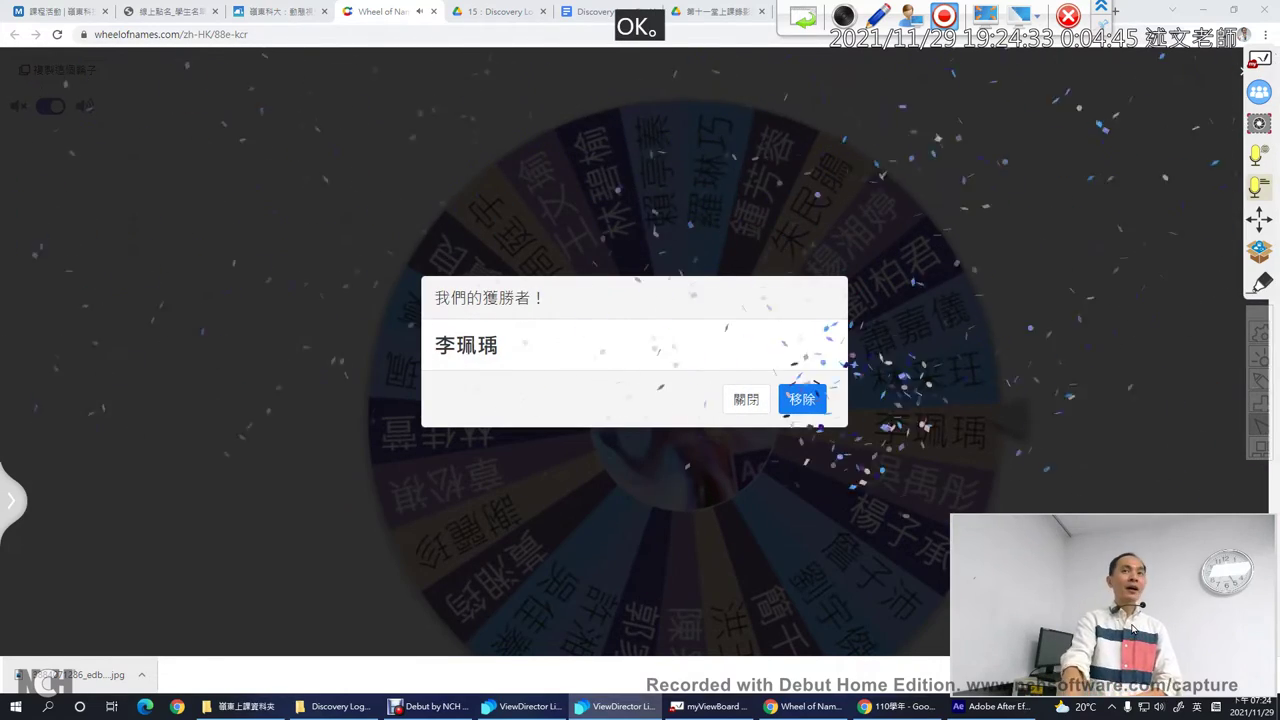
pyautogui.click(808, 400)
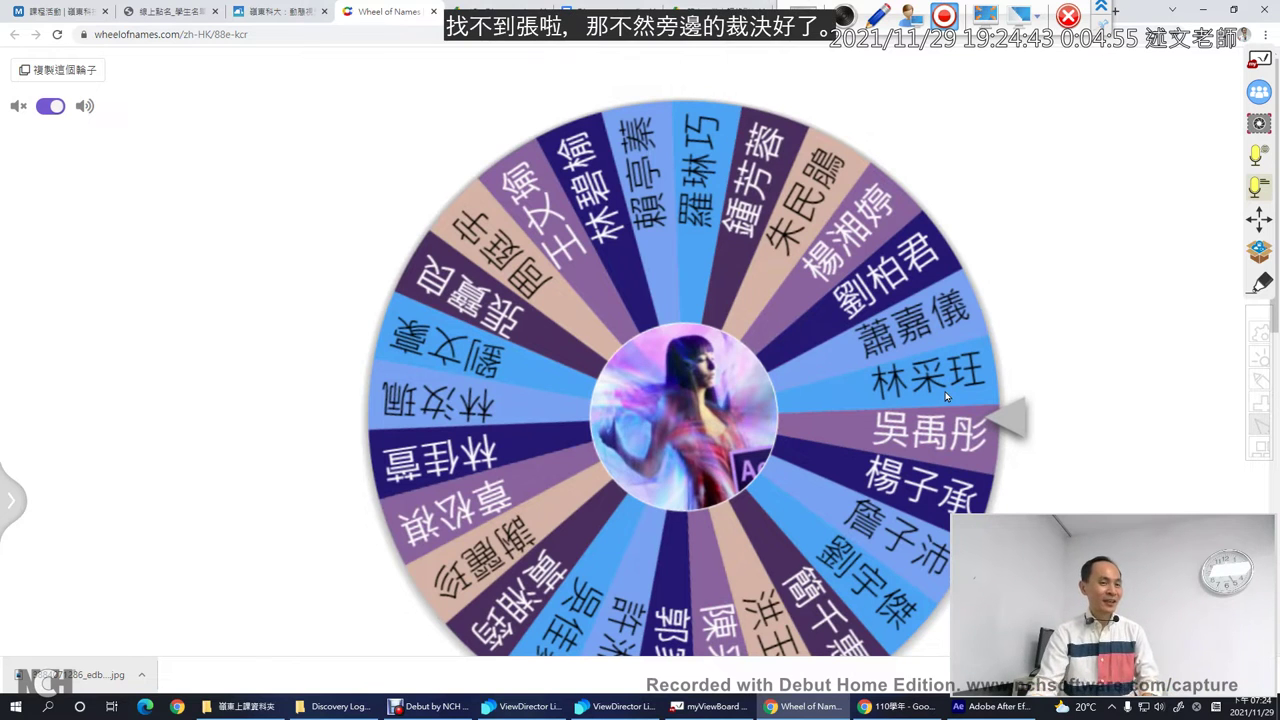
# - Switch back to After Effects and set the globe's CC Sphere Rotation X to 0x+91.0°
pyautogui.click(990, 706)
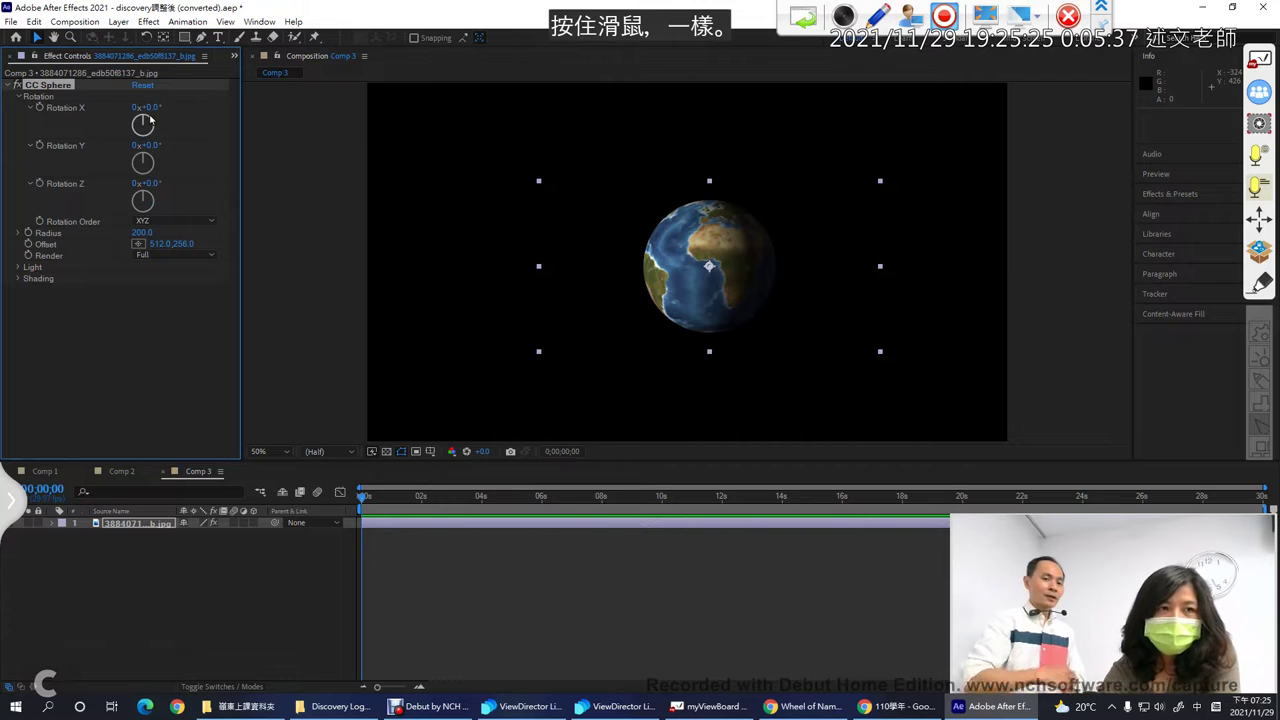
pyautogui.moveTo(148, 107); pyautogui.dragTo(229, 107)
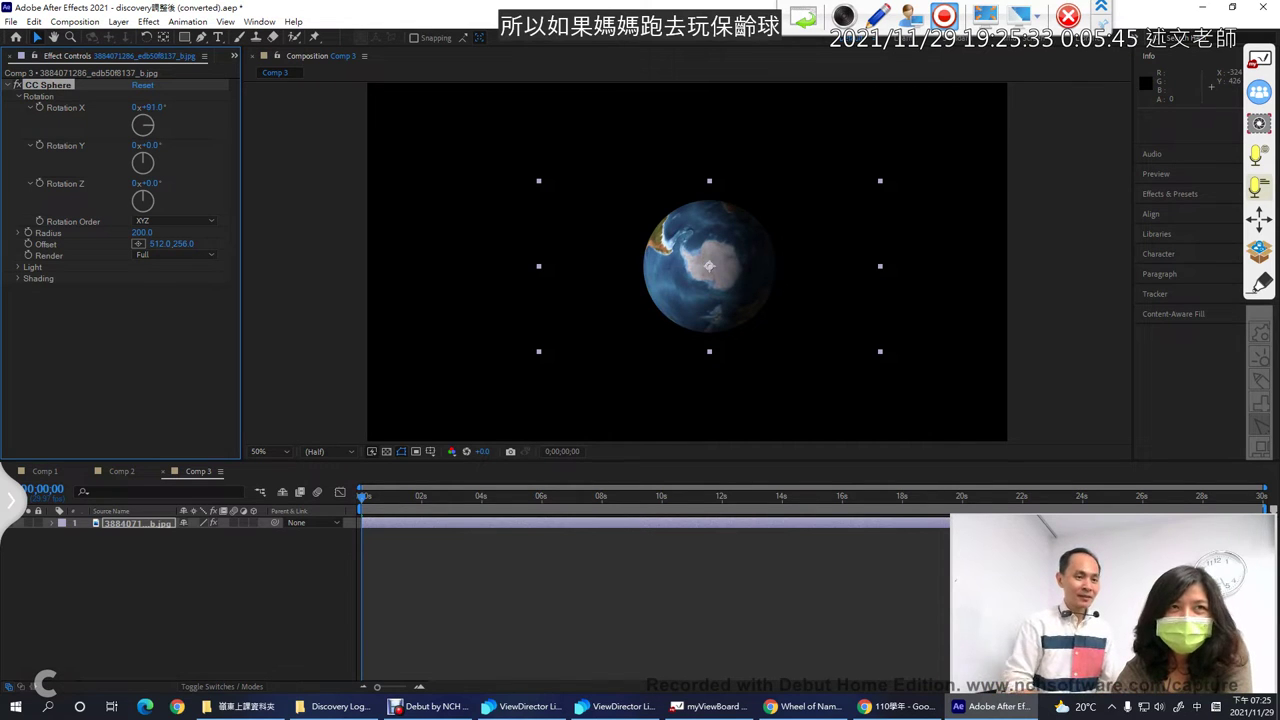
# - Try different Rotation X, Y and Z angles on the globe, and reset the CC Sphere effect to its defaults
pyautogui.moveTo(150, 107); pyautogui.dragTo(132, 169)
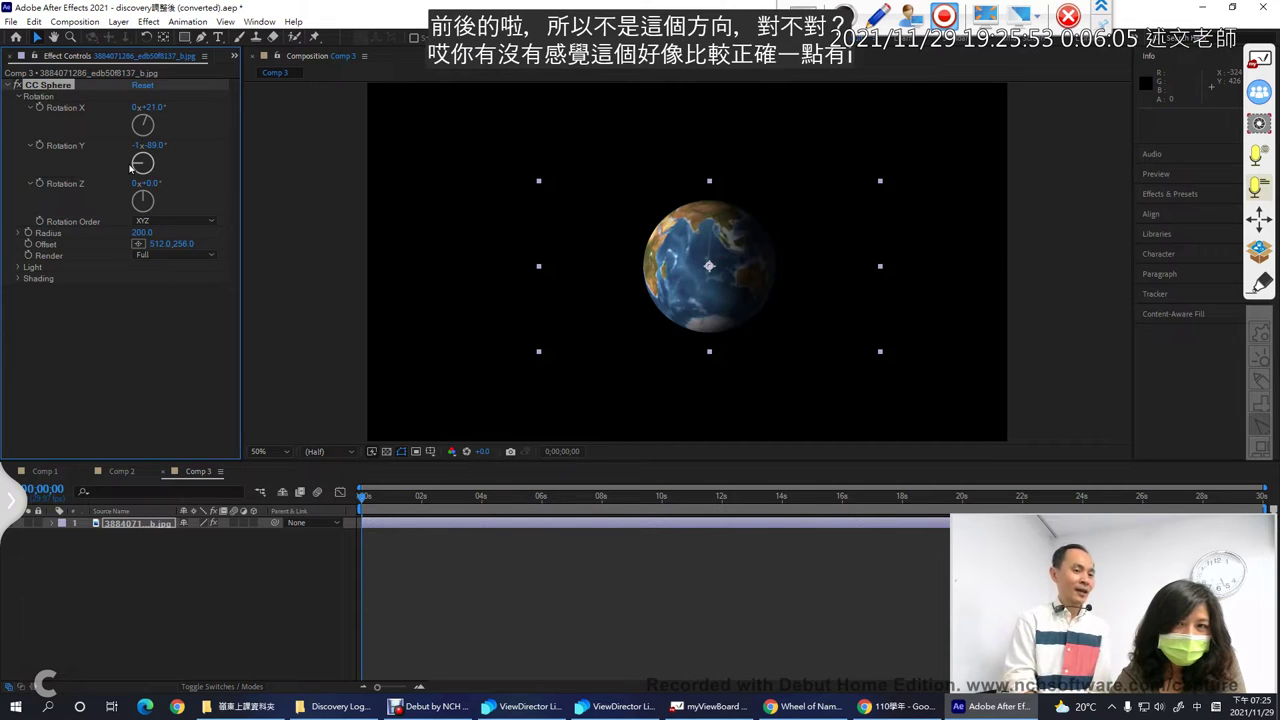
pyautogui.moveTo(130, 168); pyautogui.dragTo(152, 203)
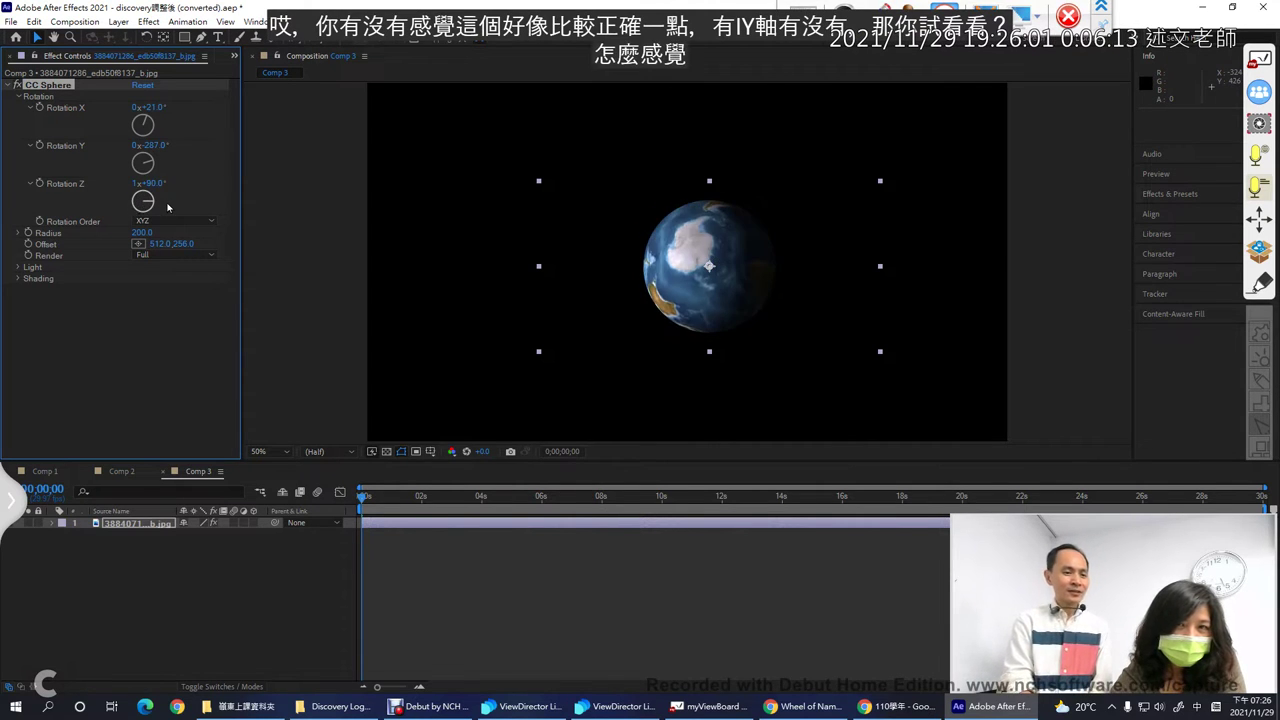
pyautogui.moveTo(146, 206); pyautogui.dragTo(130, 207)
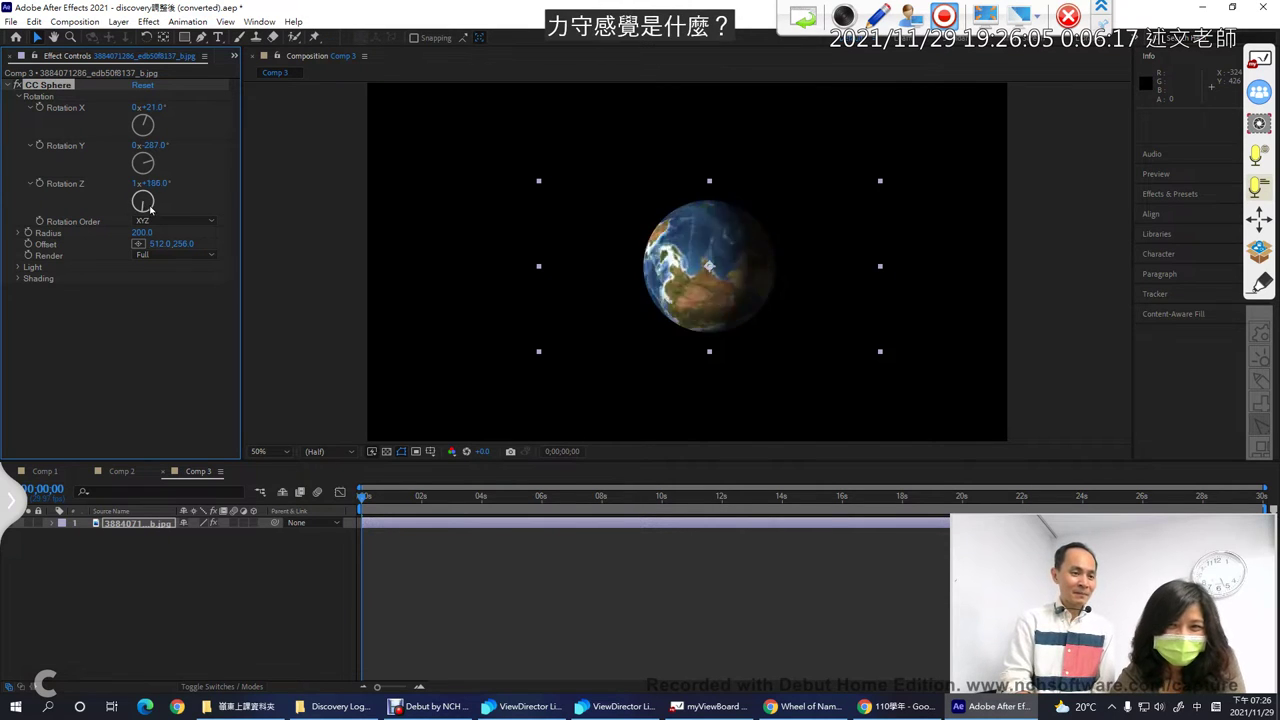
pyautogui.moveTo(160, 198)
pyautogui.mouseDown()
pyautogui.moveTo(137, 191)
pyautogui.moveTo(129, 221)
pyautogui.moveTo(146, 234)
pyautogui.moveTo(167, 218)
pyautogui.mouseUp()
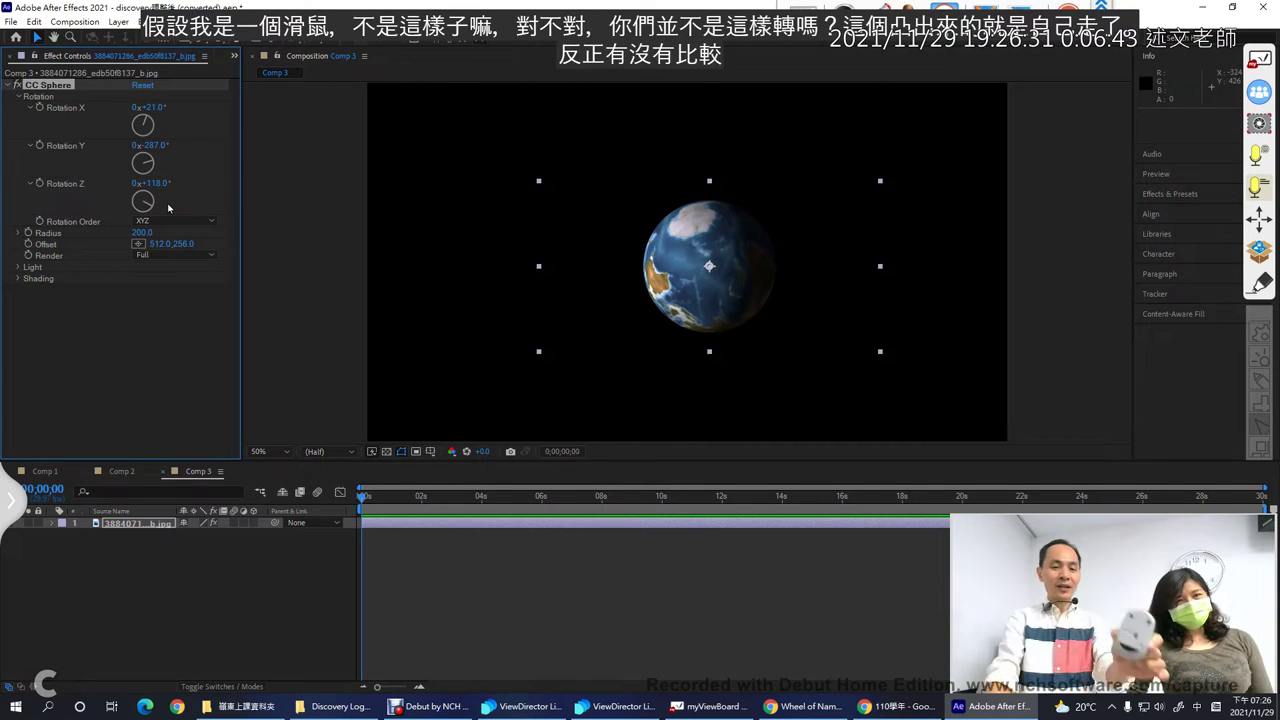
pyautogui.click(143, 86)
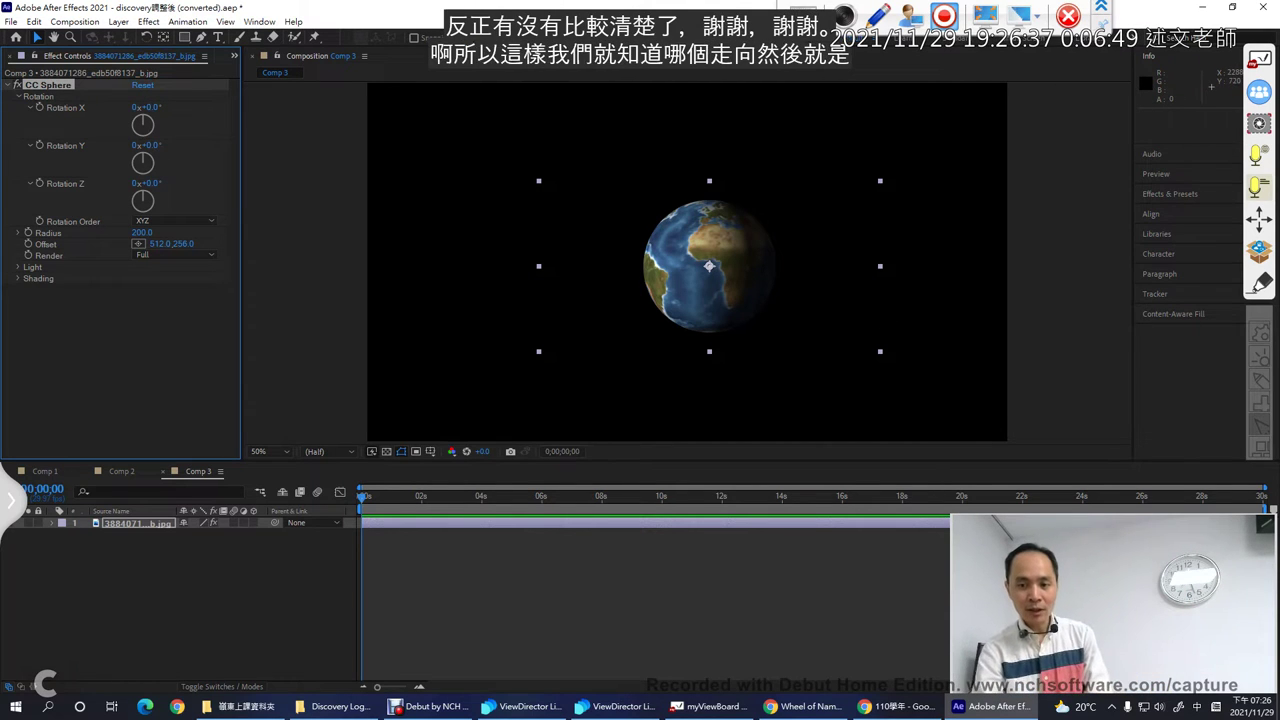
# - Sketch labelled X, Y and Z axes over the globe with the screen pen, circle the Y axis, and clear the drawing
pyautogui.click(1257, 377)
pyautogui.moveTo(710, 266)
pyautogui.mouseDown()
pyautogui.moveTo(838, 265)
pyautogui.moveTo(830, 276)
pyautogui.mouseUp()
pyautogui.moveTo(896, 240); pyautogui.dragTo(917, 288)
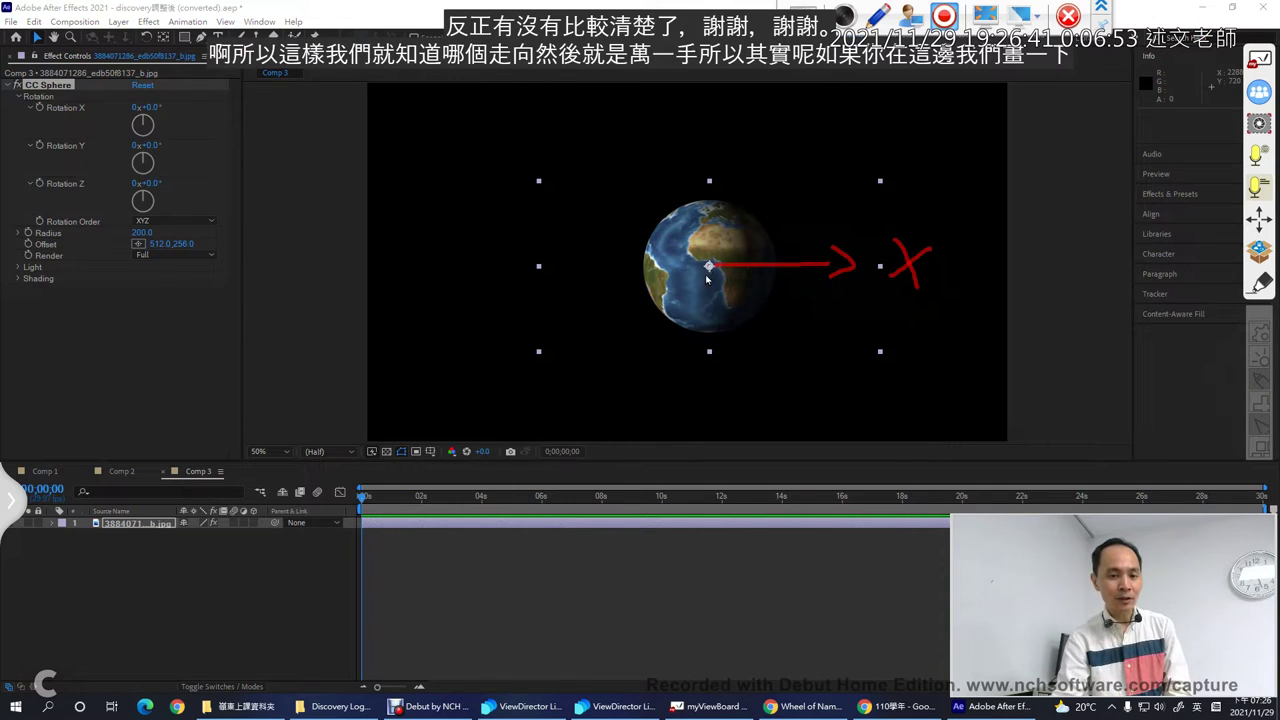
pyautogui.moveTo(709, 266)
pyautogui.mouseDown()
pyautogui.moveTo(695, 152)
pyautogui.moveTo(666, 173)
pyautogui.moveTo(690, 155)
pyautogui.moveTo(713, 162)
pyautogui.moveTo(757, 115)
pyautogui.mouseUp()
pyautogui.moveTo(710, 266)
pyautogui.mouseDown()
pyautogui.moveTo(650, 320)
pyautogui.moveTo(662, 332)
pyautogui.mouseUp()
pyautogui.moveTo(582, 375)
pyautogui.mouseDown()
pyautogui.moveTo(602, 420)
pyautogui.moveTo(664, 383)
pyautogui.mouseUp()
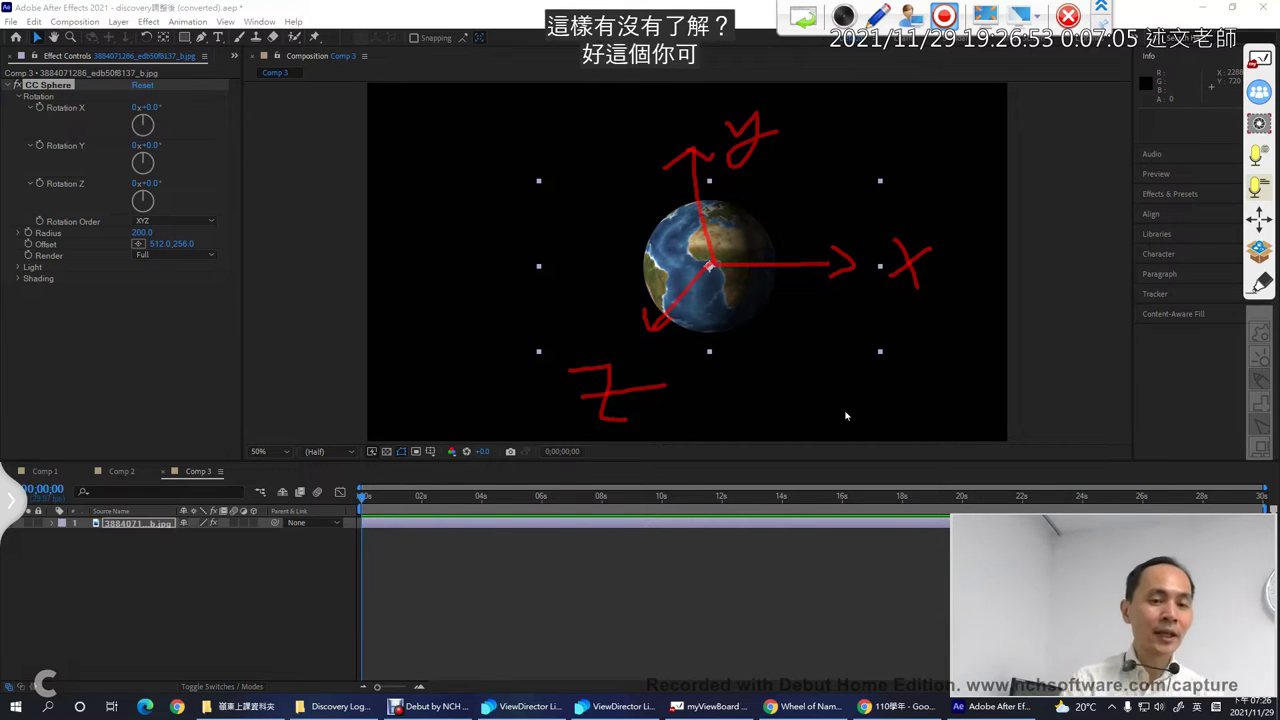
pyautogui.moveTo(730, 150); pyautogui.dragTo(760, 160)
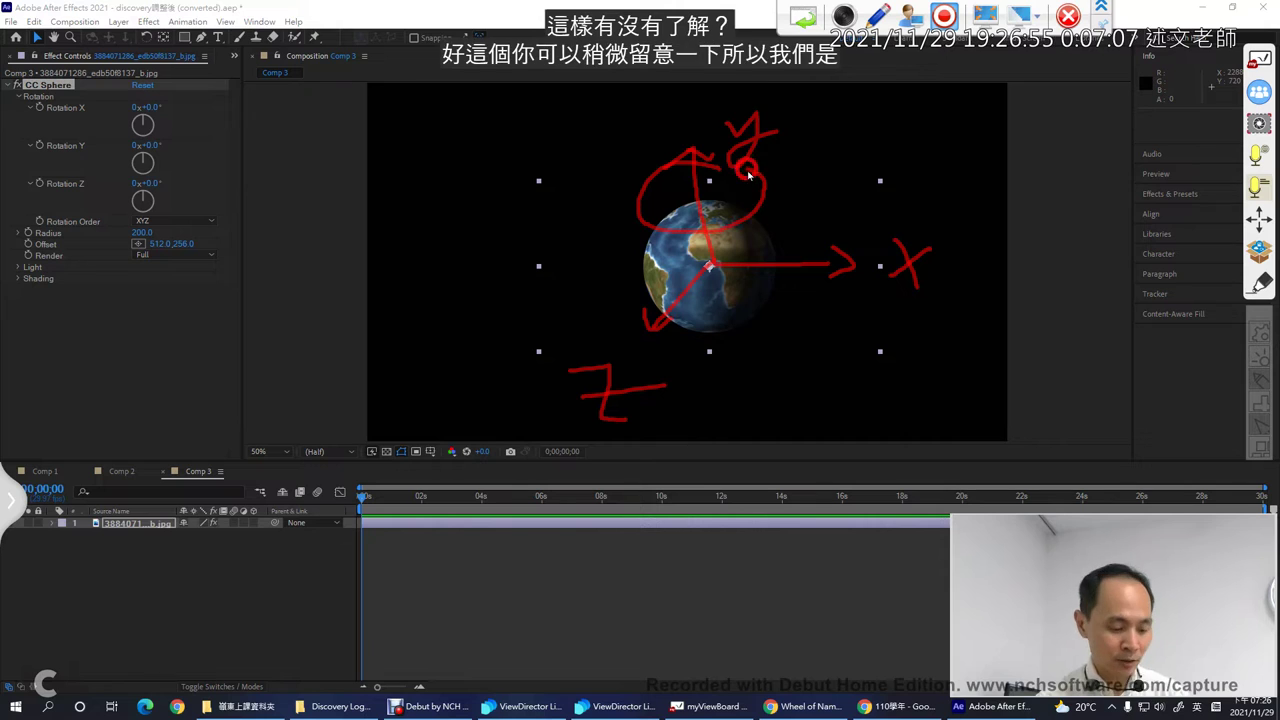
pyautogui.press('Escape')
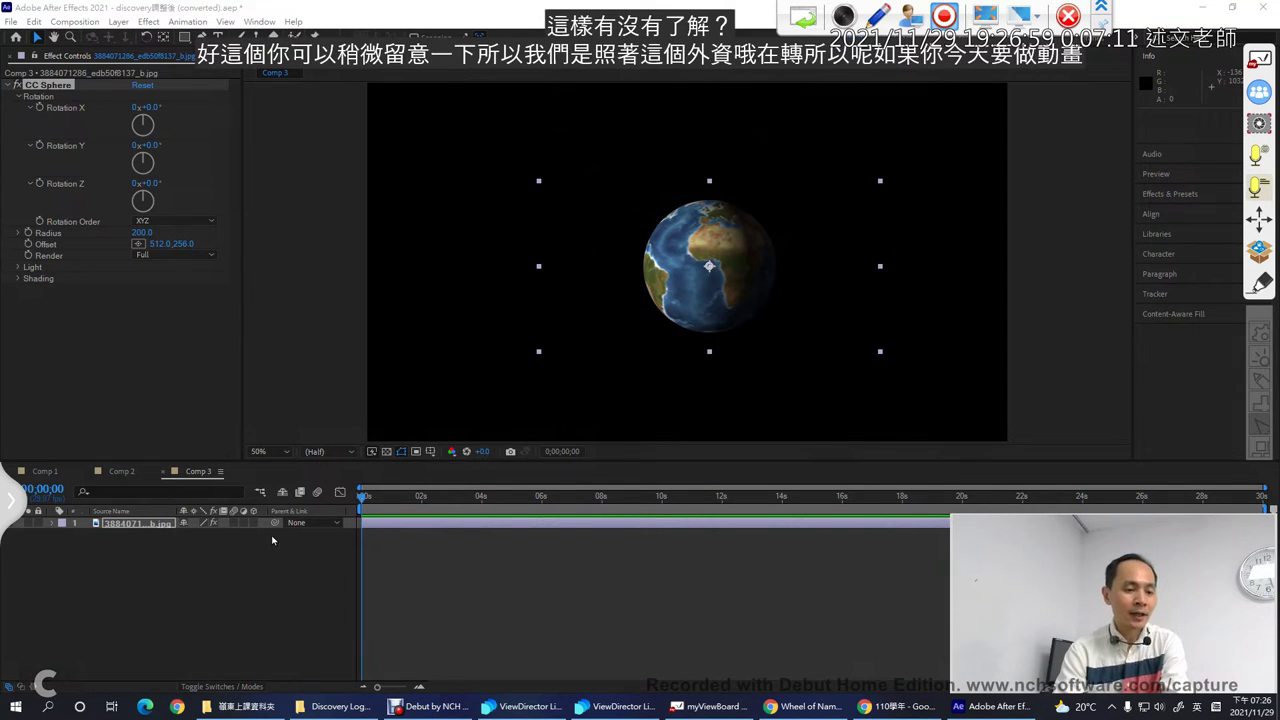
# - Review the rotating, growing globe in Comp 2 from its start to 0;00;02;29, and return to Comp 3
pyautogui.click(118, 470)
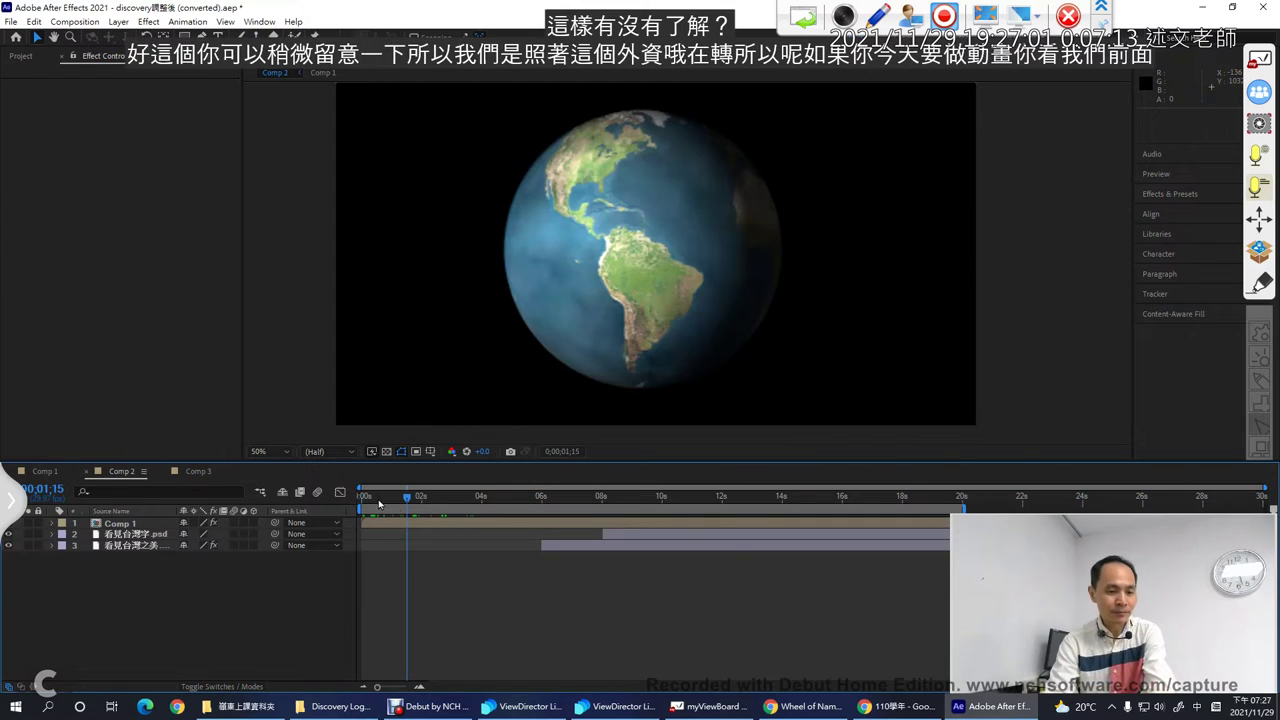
pyautogui.click(364, 496)
pyautogui.moveTo(364, 497); pyautogui.dragTo(451, 503)
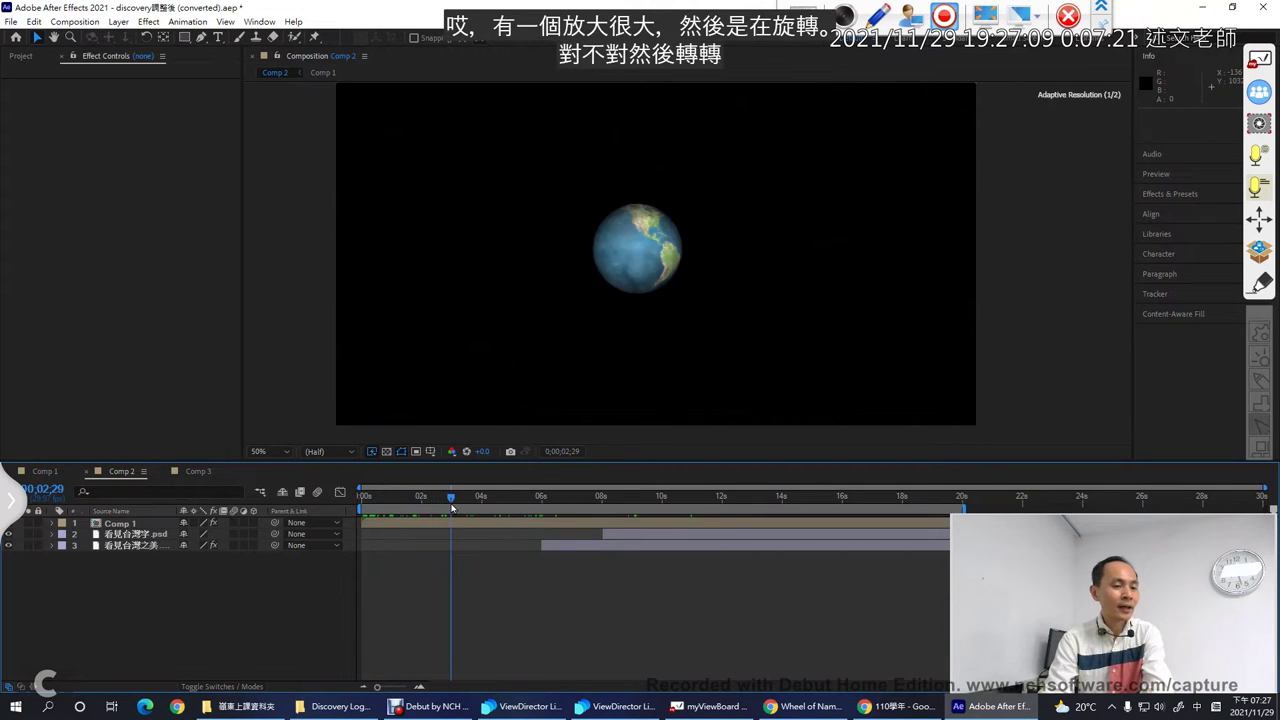
pyautogui.click(198, 471)
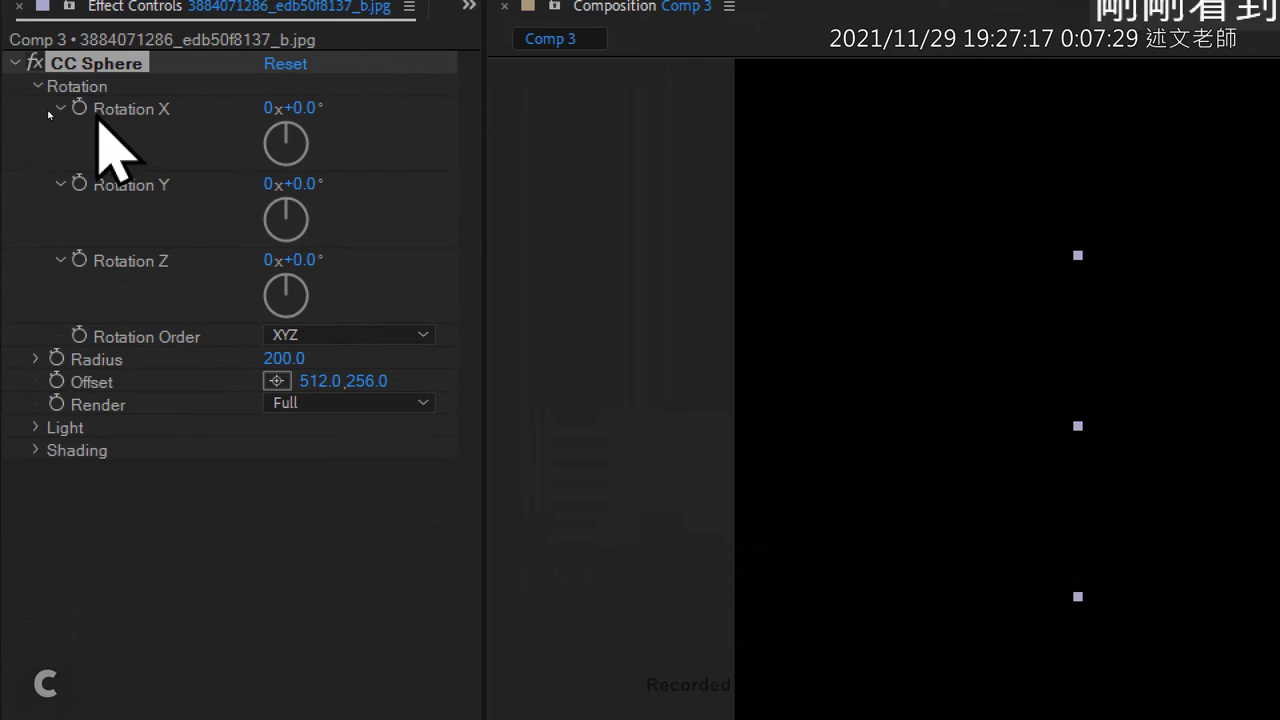
# - Expand the CC Sphere Radius, try sizes such as 800.0 and 10.0, and set it to 588.0
pyautogui.click(36, 359)
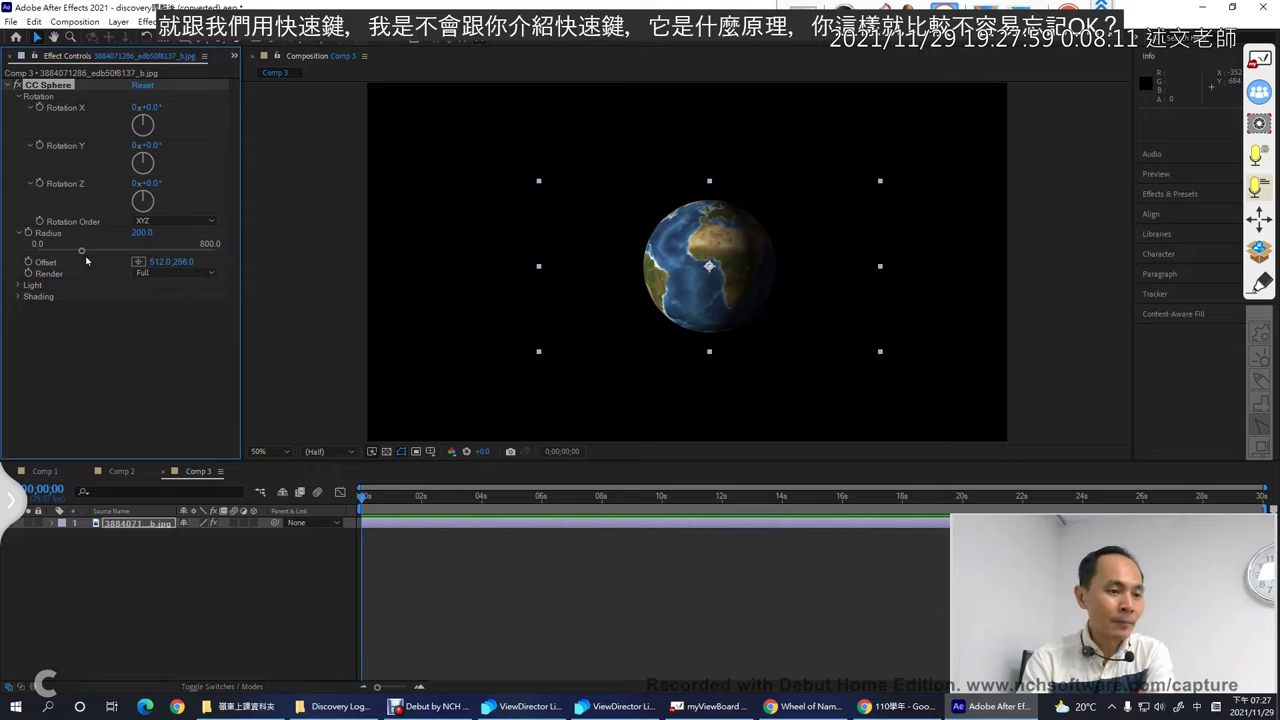
pyautogui.moveTo(84, 256); pyautogui.dragTo(154, 263)
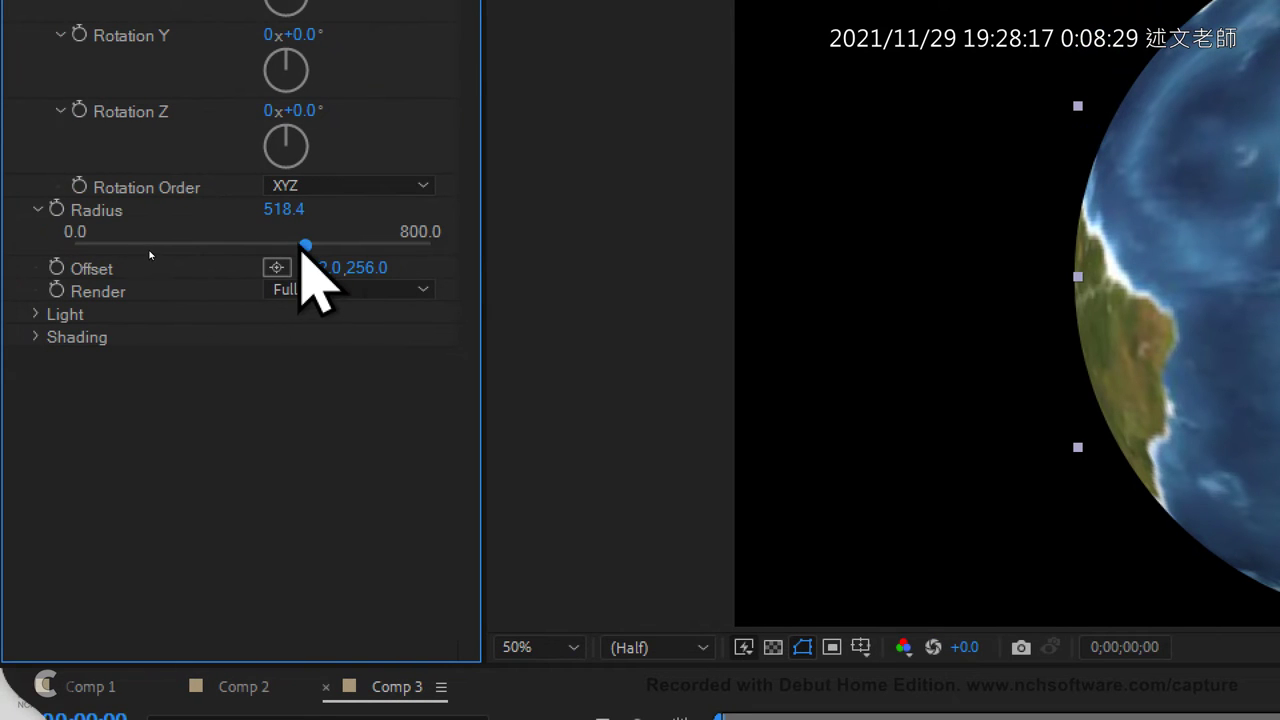
pyautogui.moveTo(303, 247); pyautogui.dragTo(445, 268)
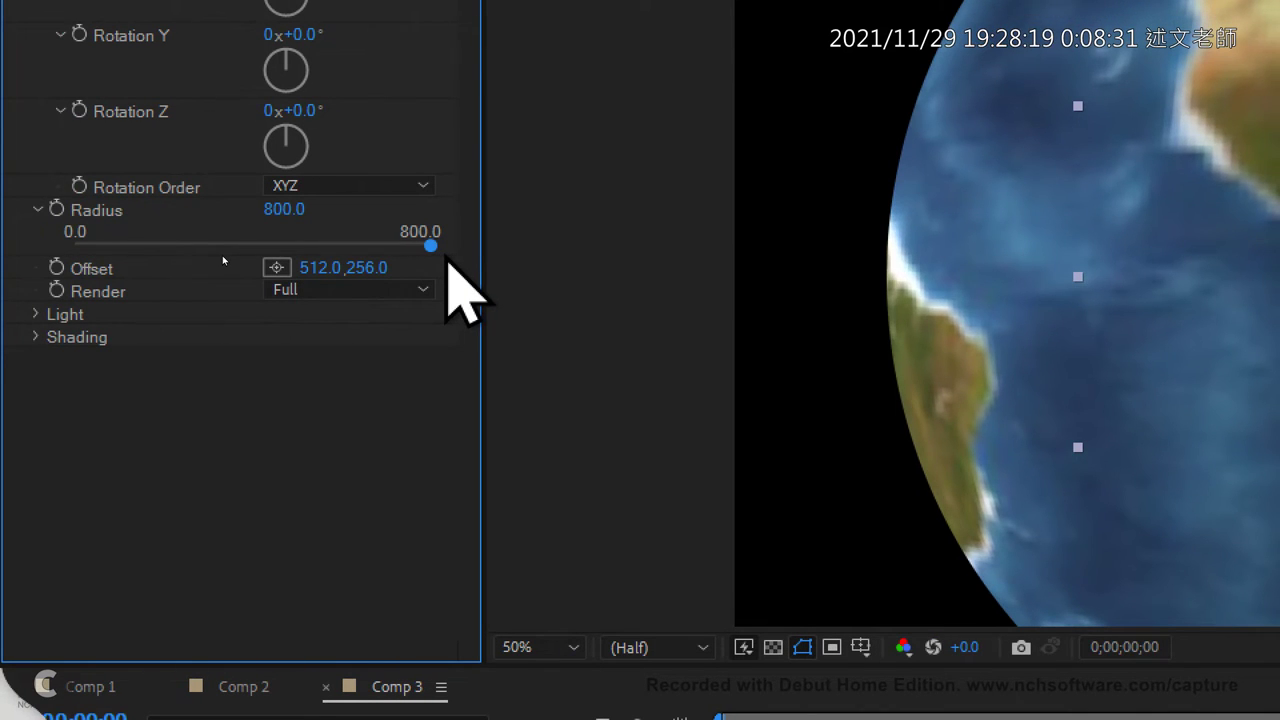
pyautogui.moveTo(289, 209)
pyautogui.mouseDown()
pyautogui.moveTo(704, 221)
pyautogui.moveTo(386, 228)
pyautogui.mouseUp()
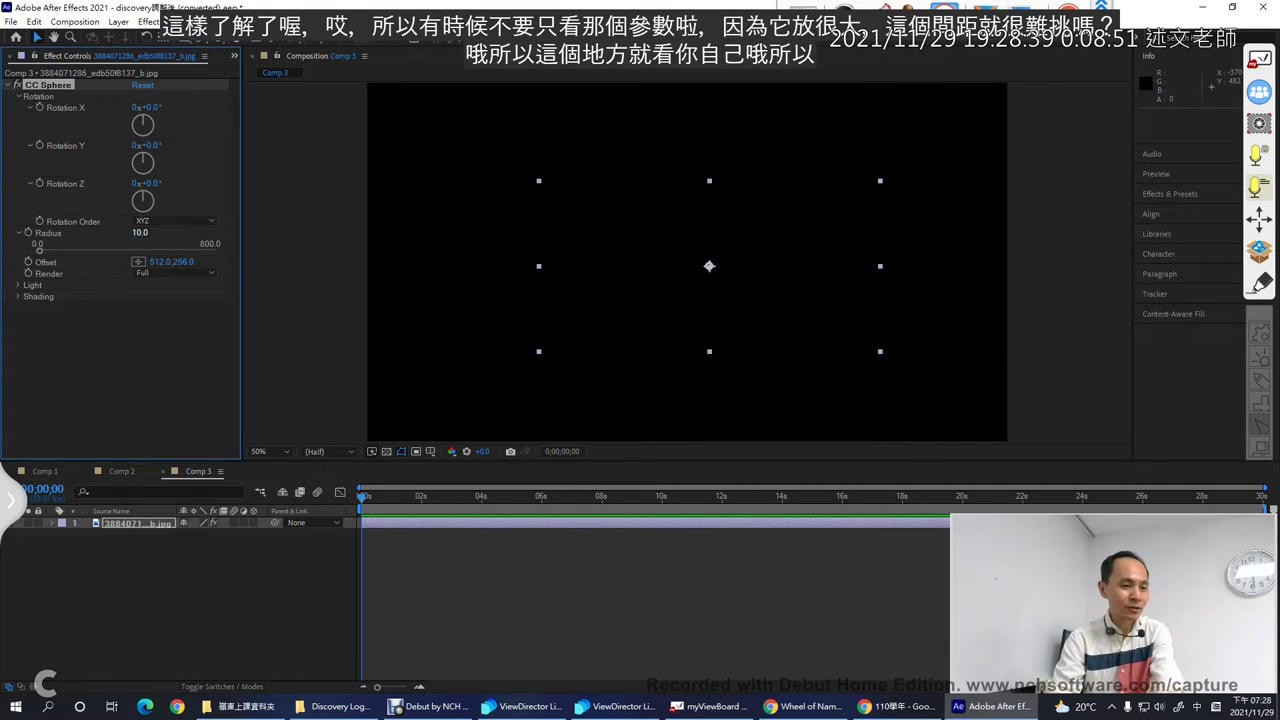
pyautogui.moveTo(38, 250)
pyautogui.mouseDown()
pyautogui.moveTo(218, 250)
pyautogui.moveTo(168, 250)
pyautogui.mouseUp()
pyautogui.click(510, 216)
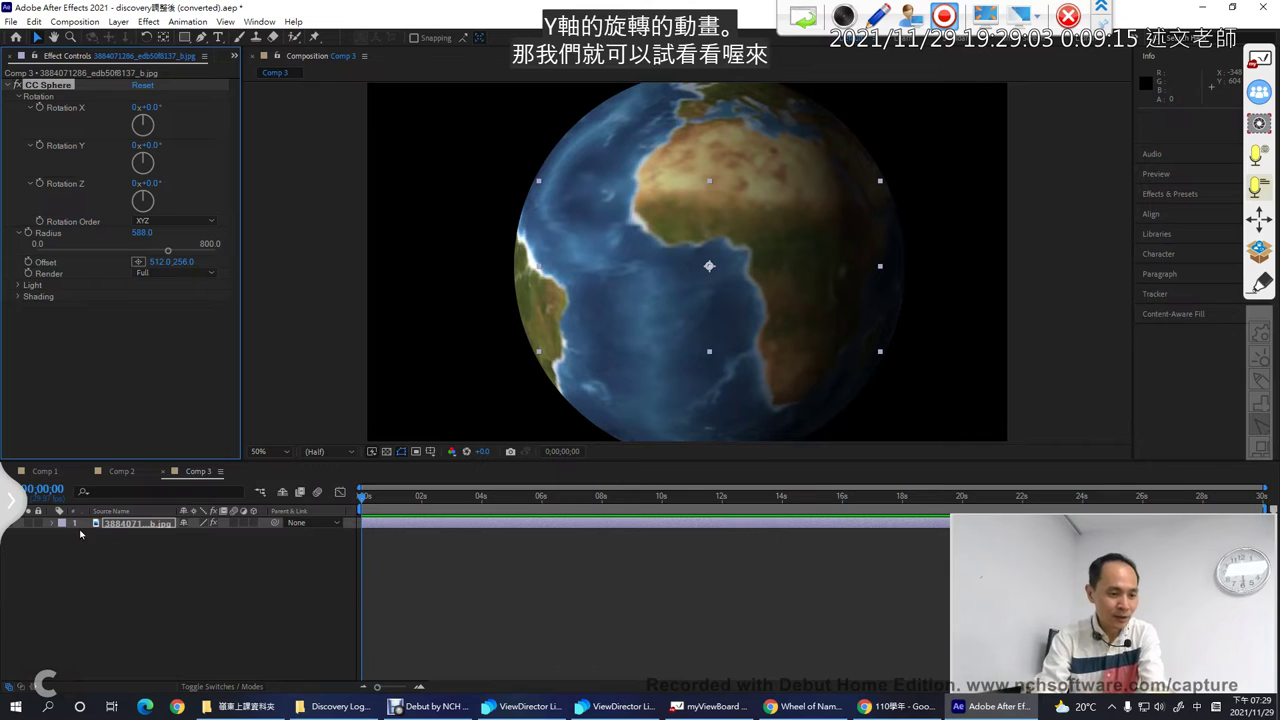
# - Reveal the map layer's CC Sphere properties in the timeline and set the effect's Radius to 404.5
pyautogui.click(54, 525)
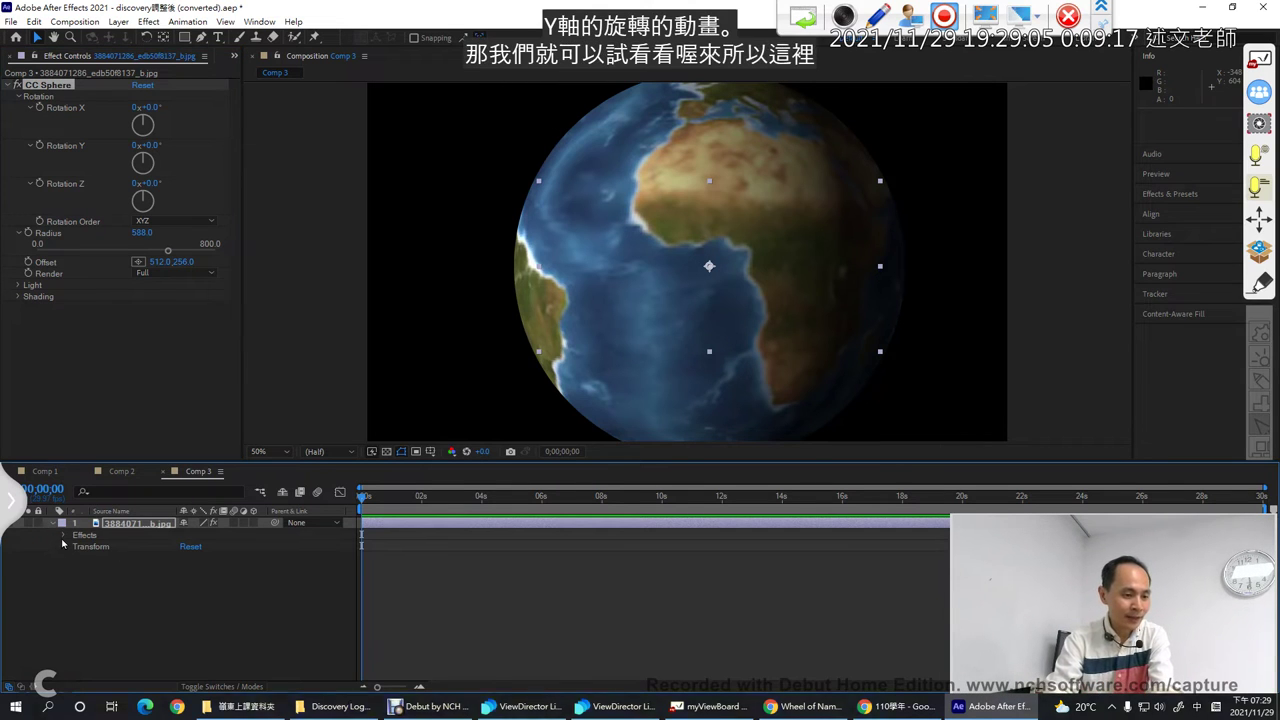
pyautogui.click(63, 535)
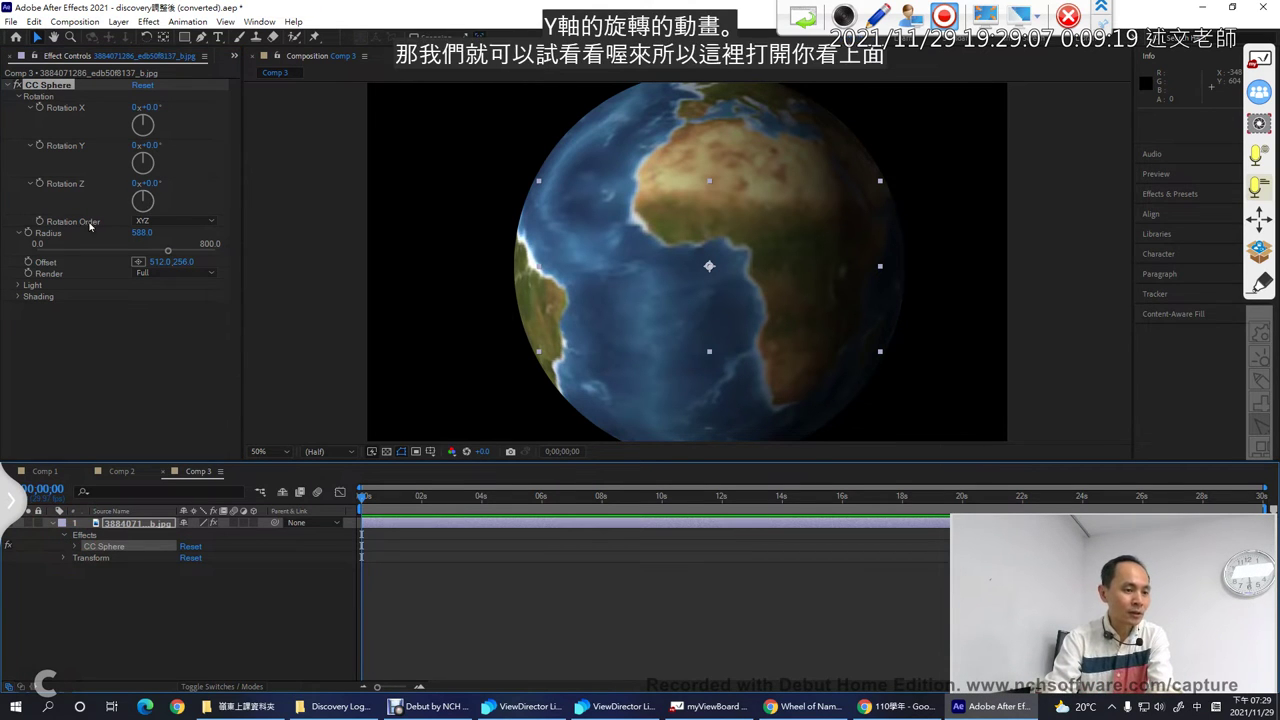
pyautogui.click(73, 547)
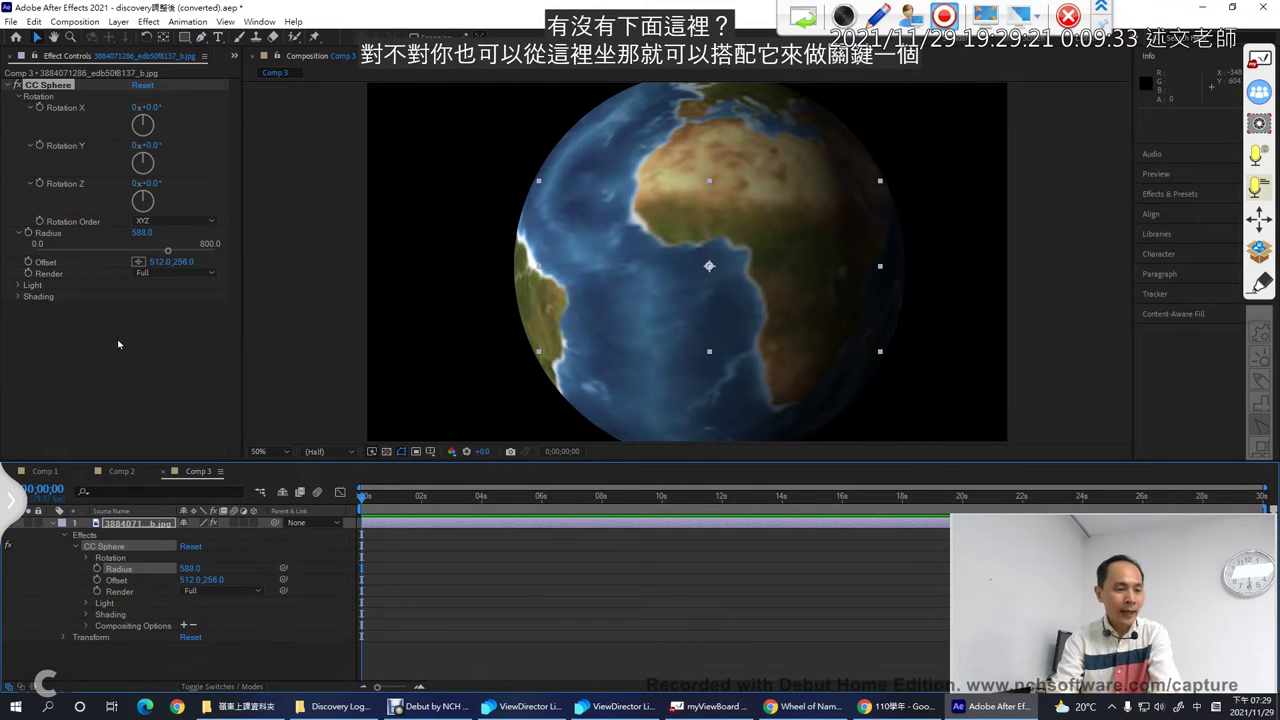
pyautogui.moveTo(166, 251); pyautogui.dragTo(127, 252)
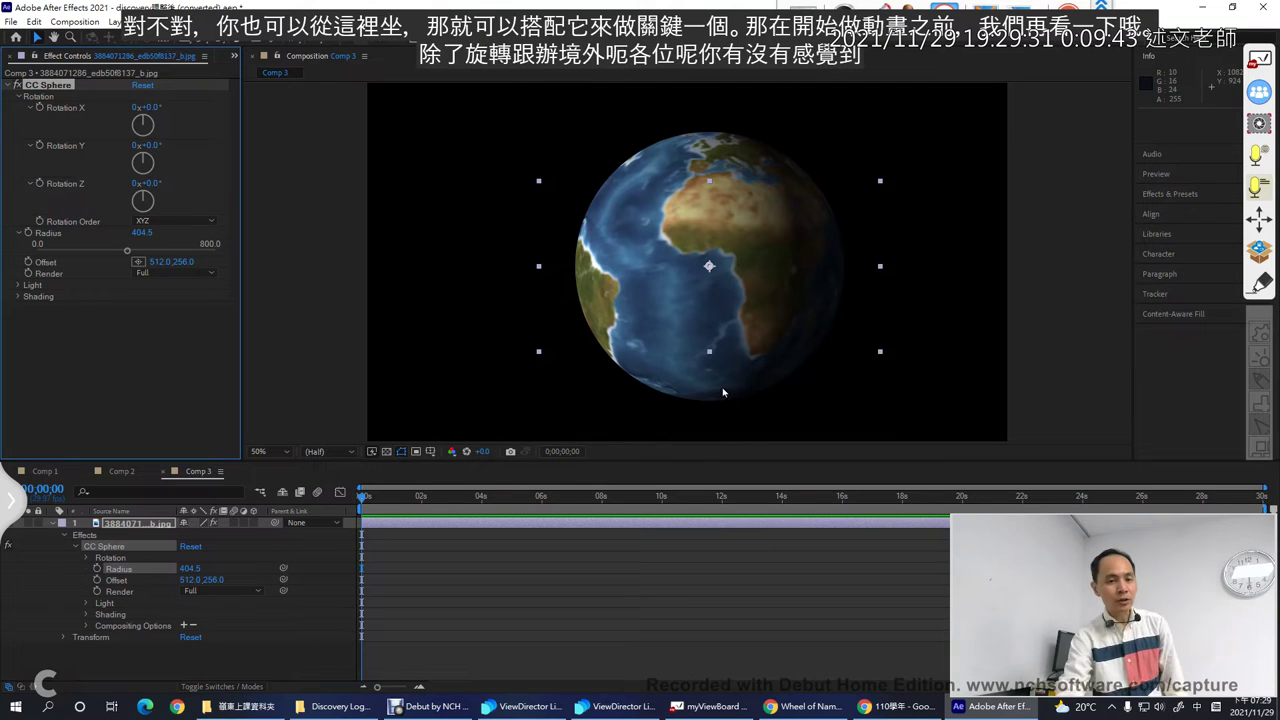
# - Circle the globe's dark side, its lit side and the Light setting with the screen pen, and clear the marks
pyautogui.moveTo(765, 152)
pyautogui.mouseDown()
pyautogui.moveTo(712, 358)
pyautogui.moveTo(804, 401)
pyautogui.moveTo(931, 243)
pyautogui.moveTo(820, 125)
pyautogui.mouseUp()
pyautogui.moveTo(620, 135)
pyautogui.mouseDown()
pyautogui.moveTo(564, 283)
pyautogui.moveTo(591, 310)
pyautogui.moveTo(653, 147)
pyautogui.moveTo(602, 120)
pyautogui.mouseUp()
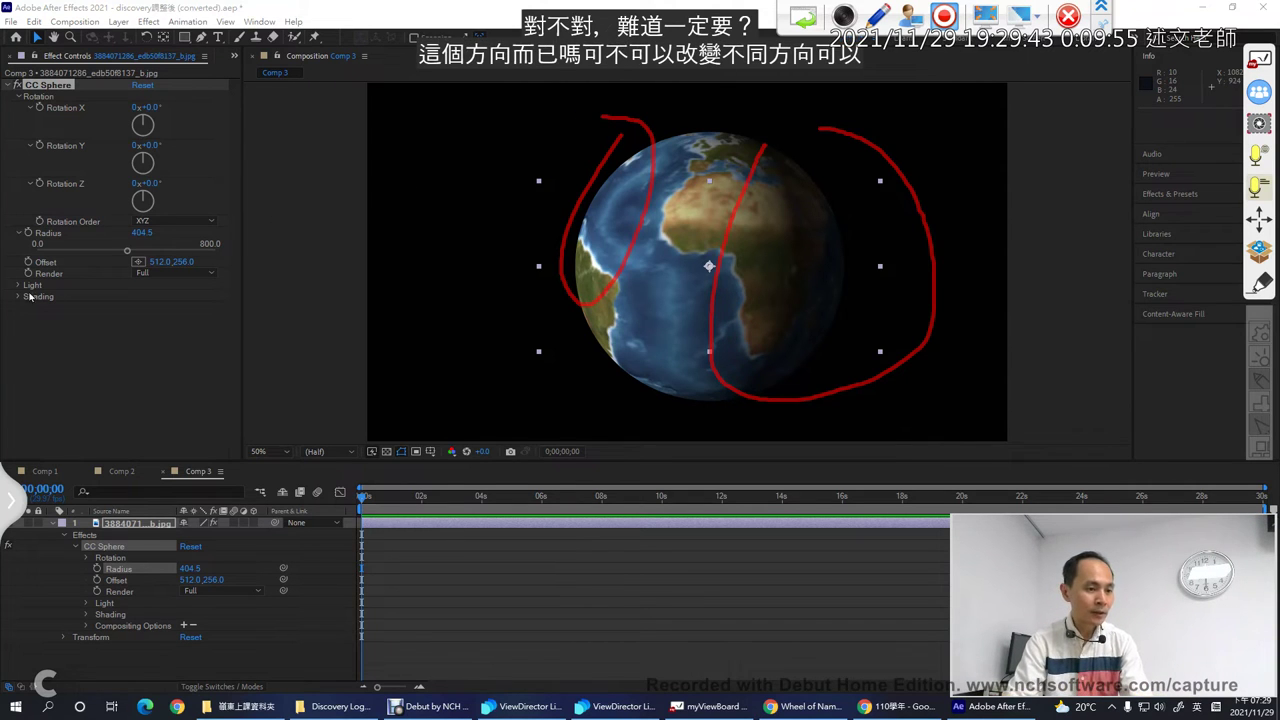
pyautogui.moveTo(15, 297); pyautogui.dragTo(20, 292)
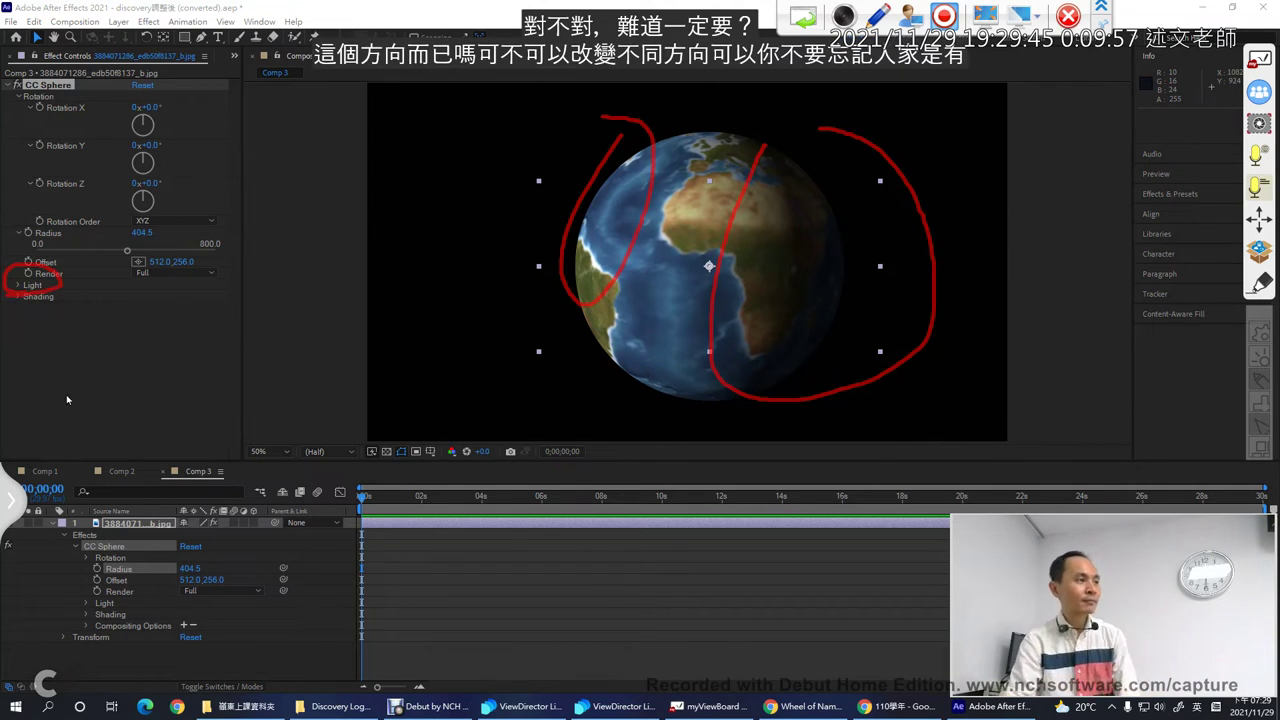
pyautogui.click(7, 337)
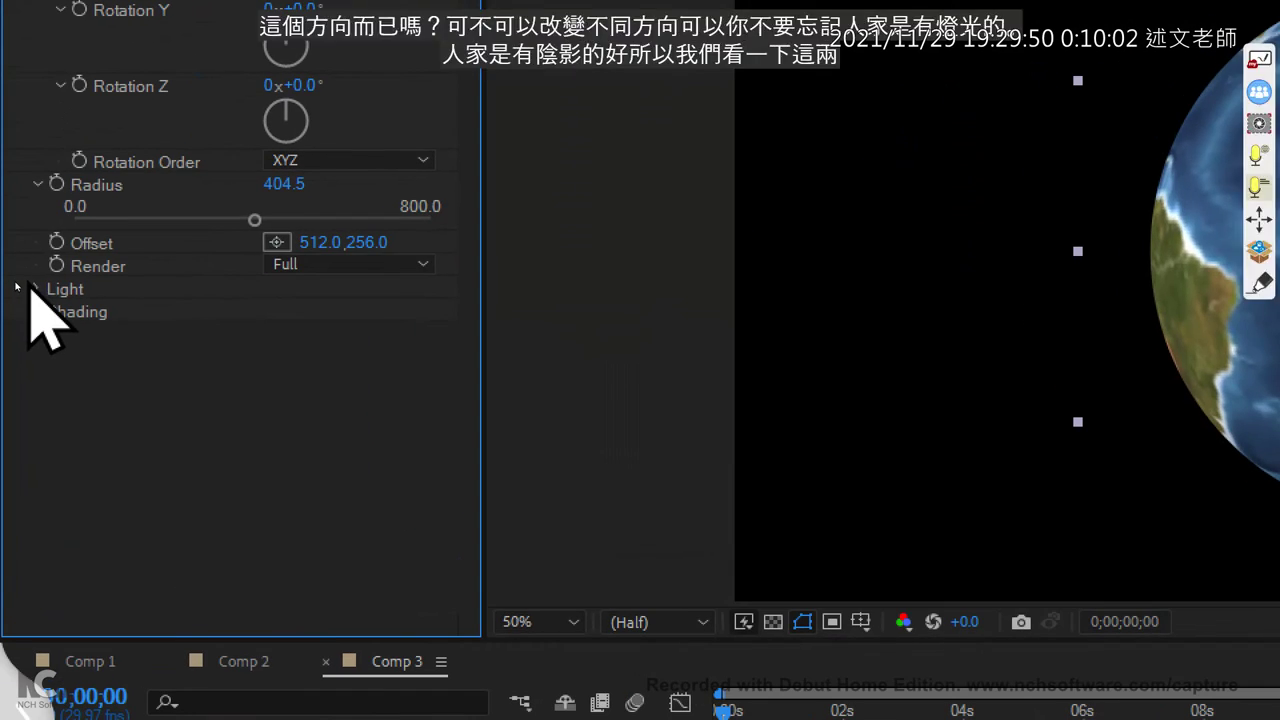
# - Expand the CC Sphere Light settings, try a Light Intensity of 234.0 and 52.0, and set it back to 100
pyautogui.click(17, 285)
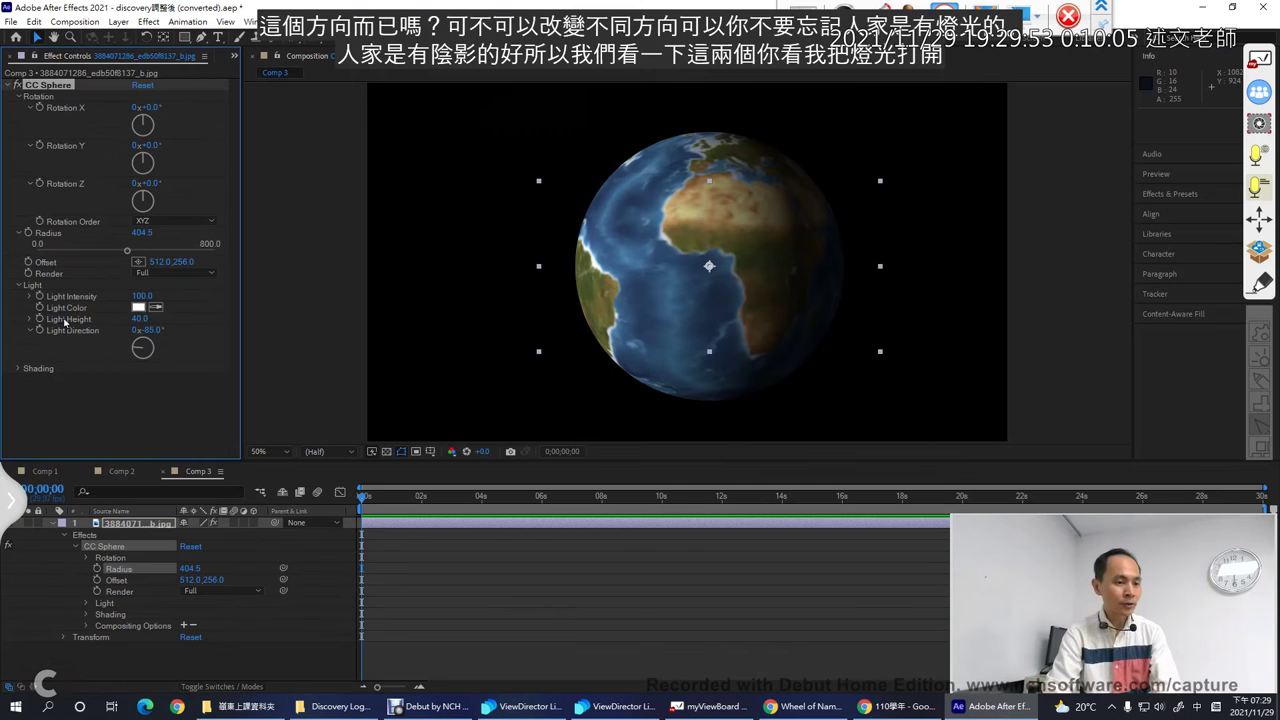
pyautogui.click(140, 311)
pyautogui.moveTo(142, 296); pyautogui.dragTo(212, 296)
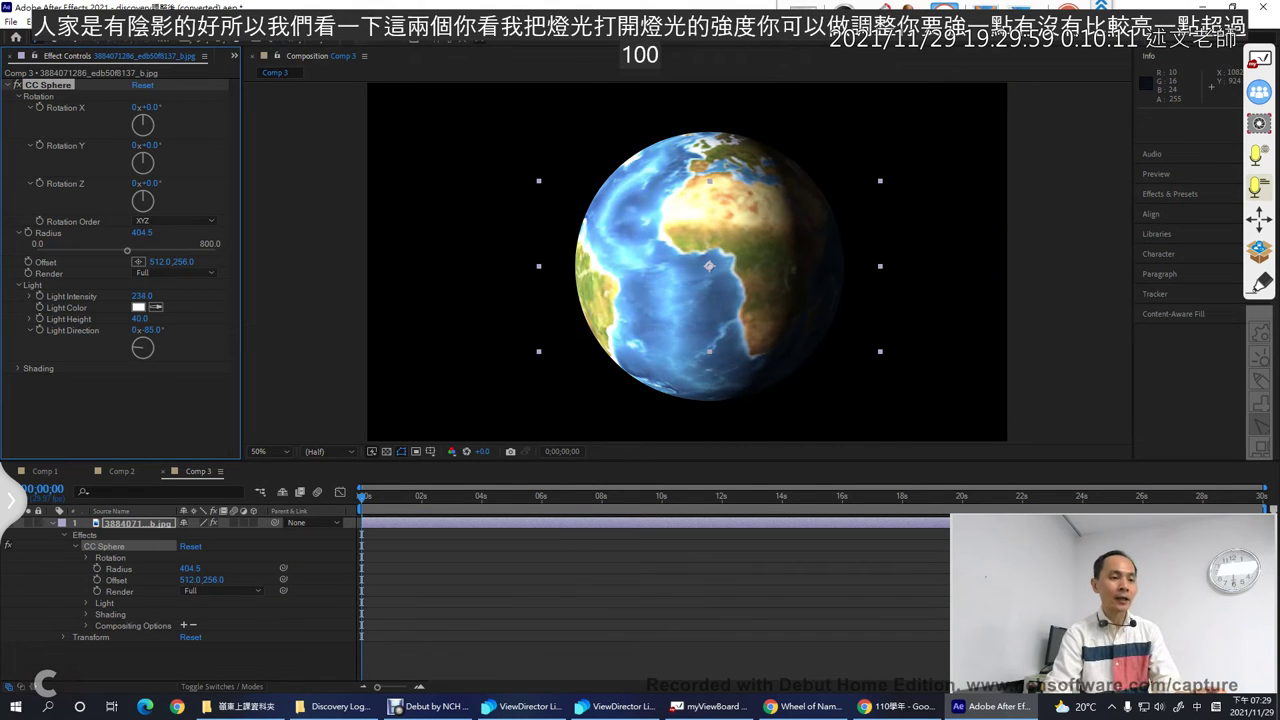
pyautogui.moveTo(141, 296); pyautogui.dragTo(31, 296)
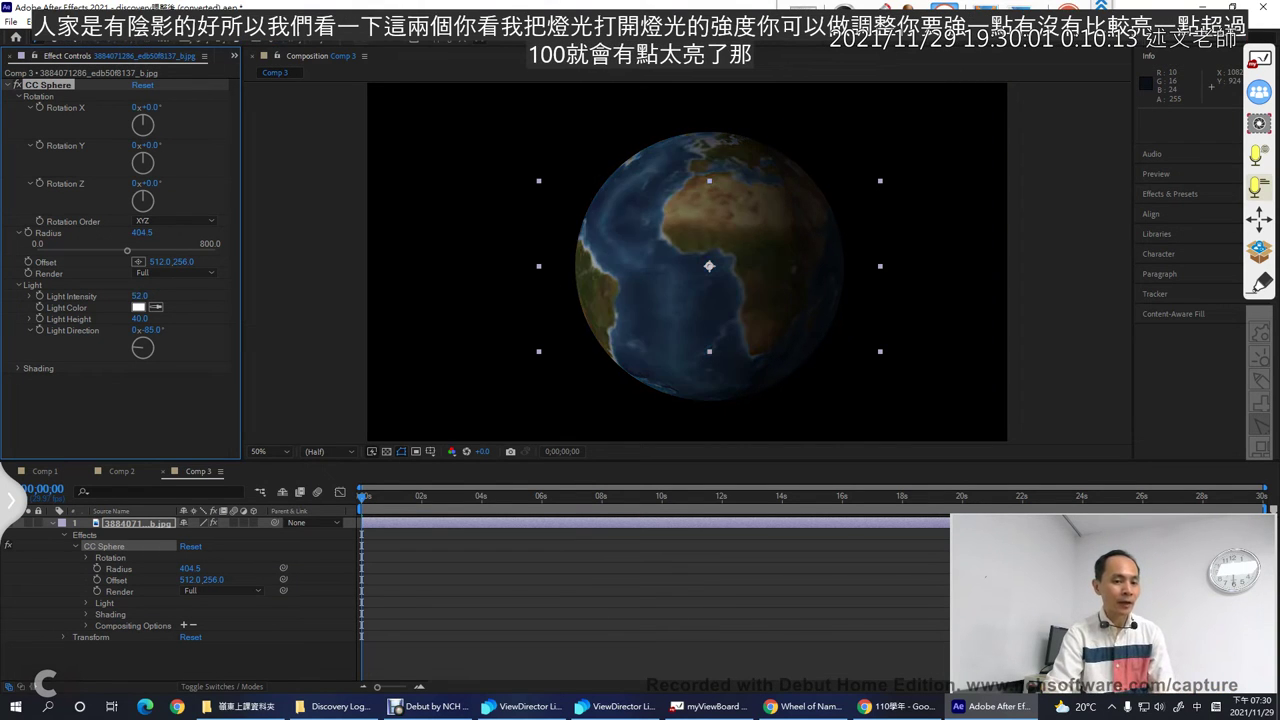
pyautogui.click(140, 296)
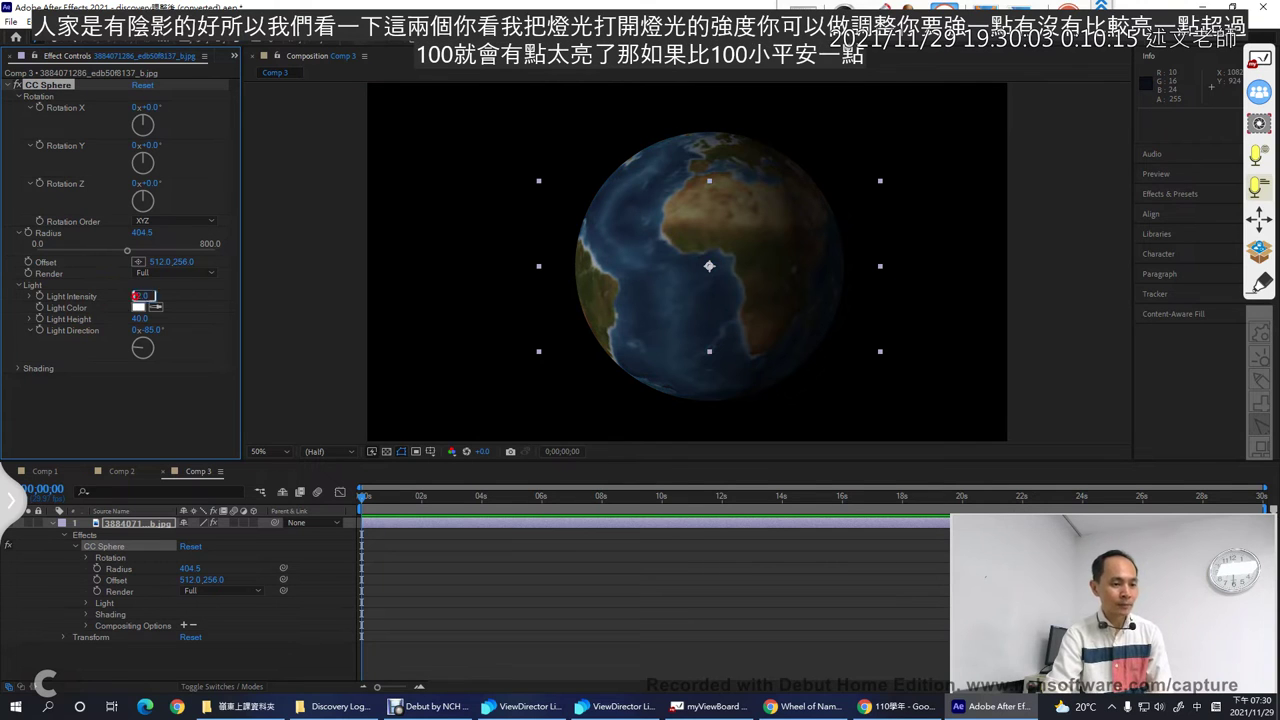
pyautogui.write('100')
pyautogui.press('Return')
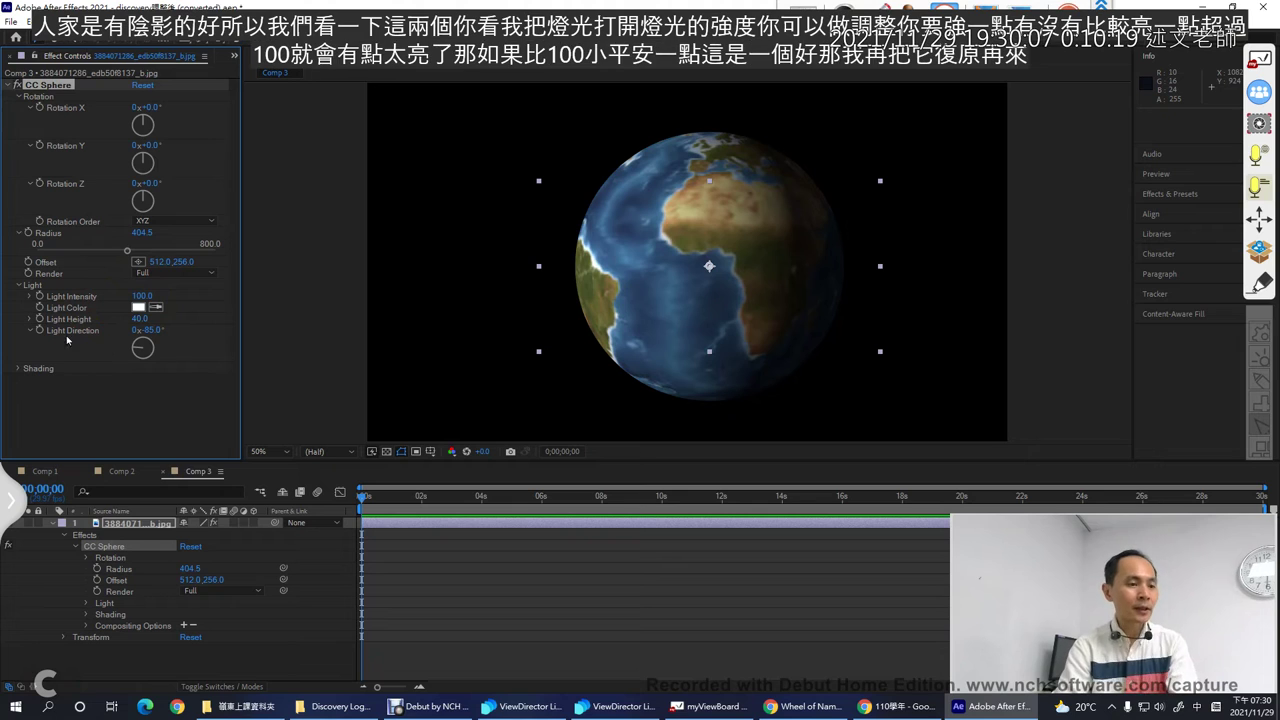
# - Set the CC Sphere Light Height to -23.0 and expand the Shading properties
pyautogui.click(30, 320)
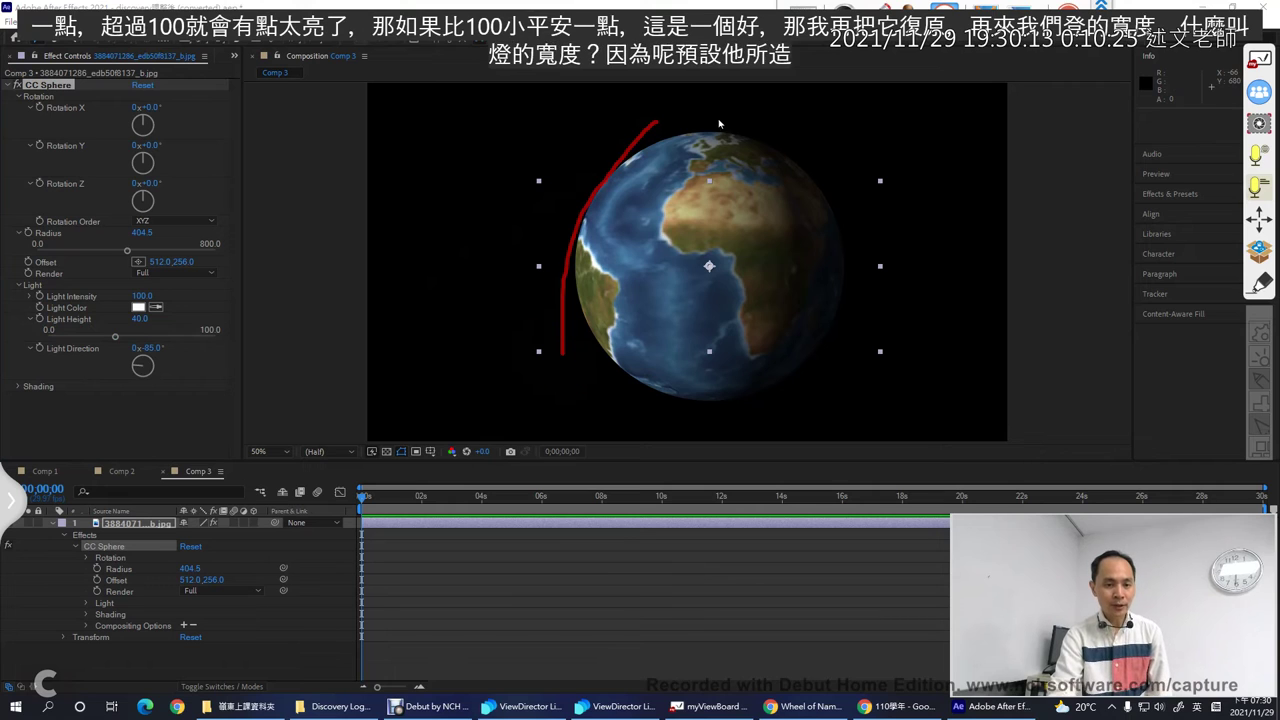
pyautogui.moveTo(745, 122)
pyautogui.mouseDown()
pyautogui.moveTo(672, 365)
pyautogui.moveTo(637, 432)
pyautogui.mouseUp()
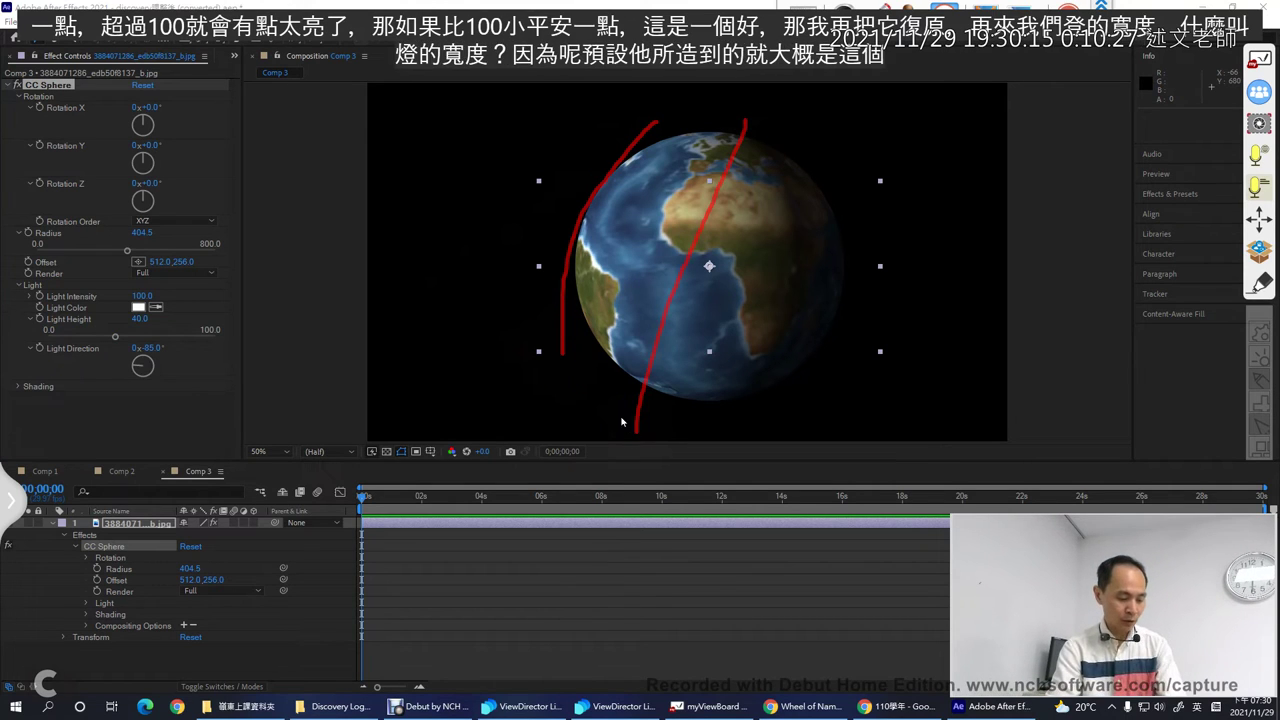
pyautogui.click(147, 315)
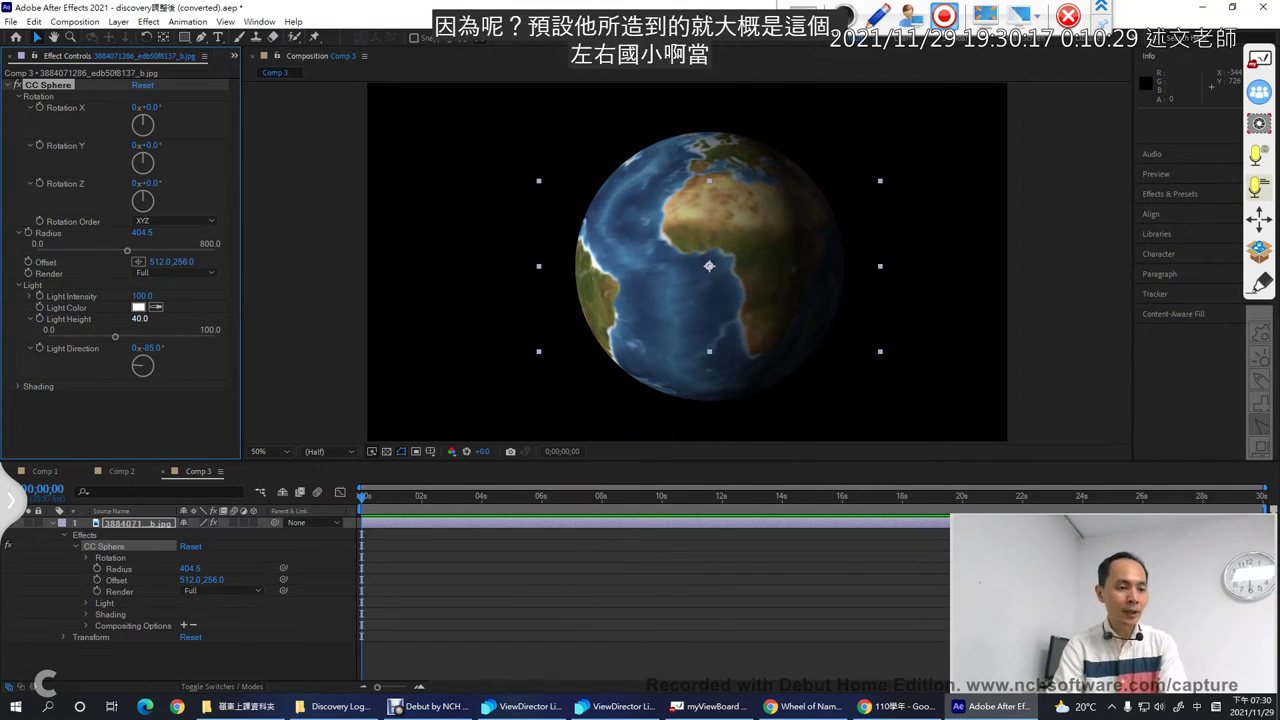
pyautogui.moveTo(140, 318); pyautogui.dragTo(81, 318)
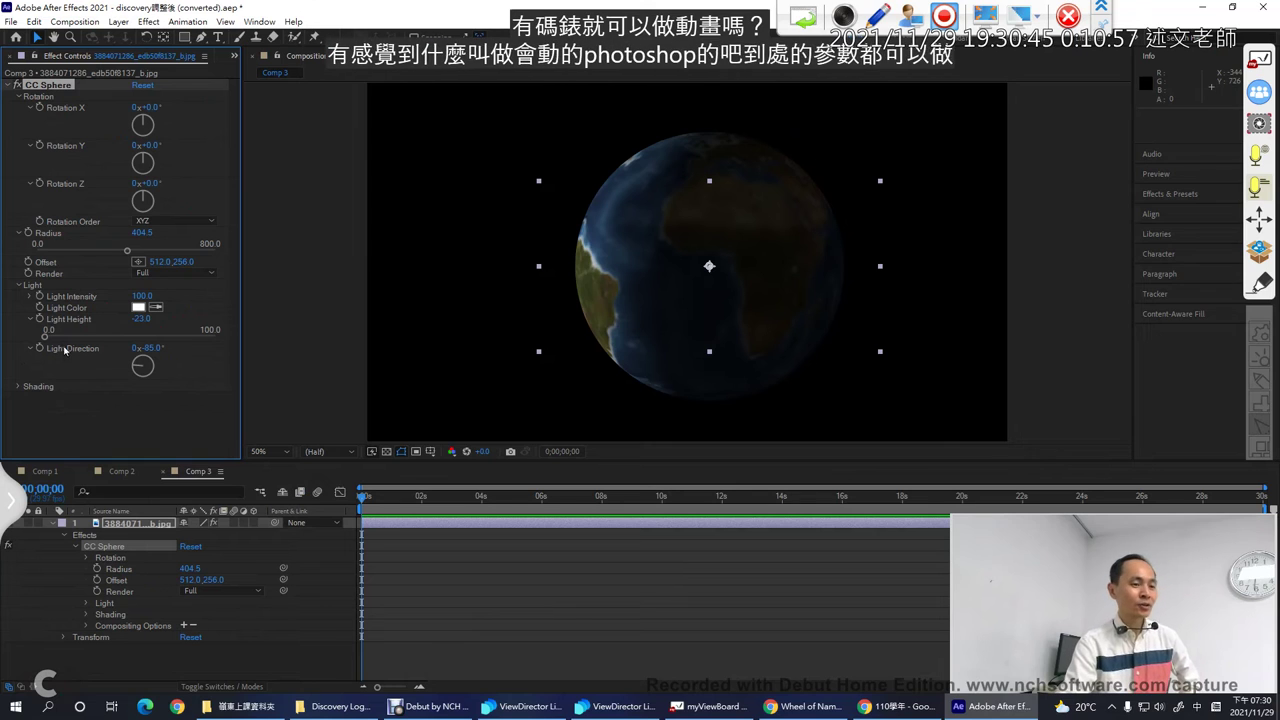
pyautogui.click(17, 386)
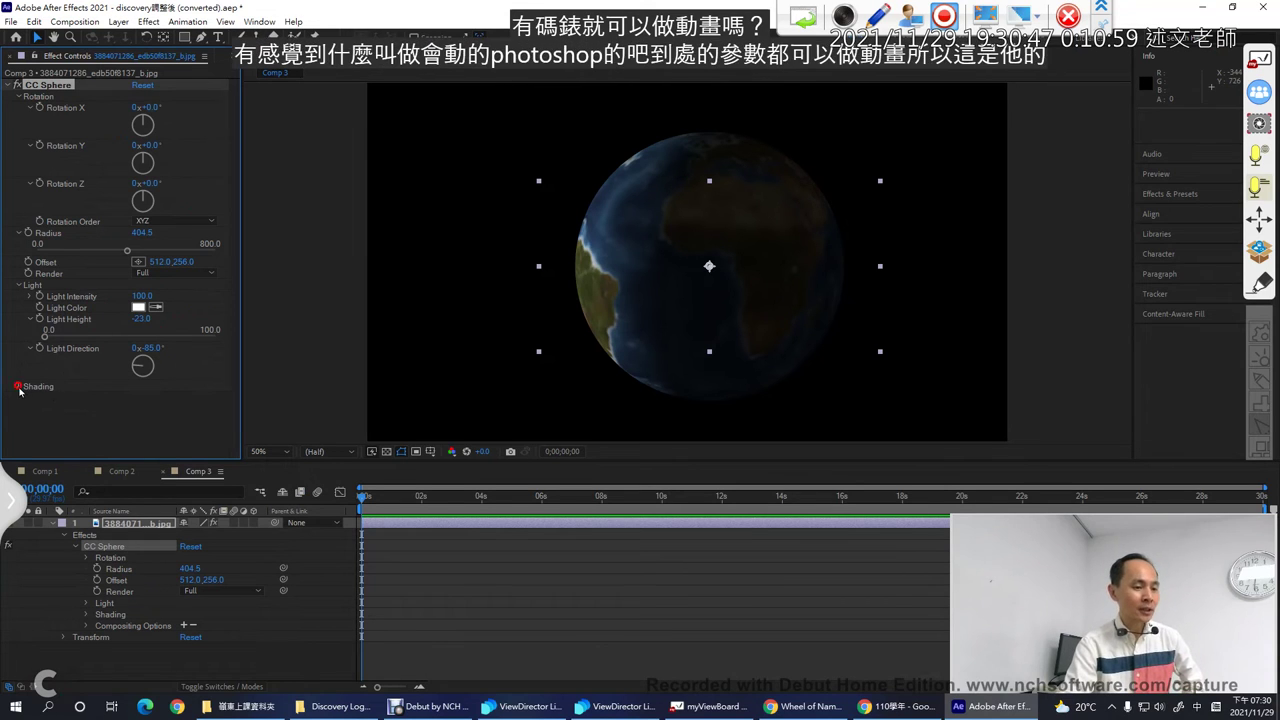
pyautogui.scroll(-1, 60, 400)
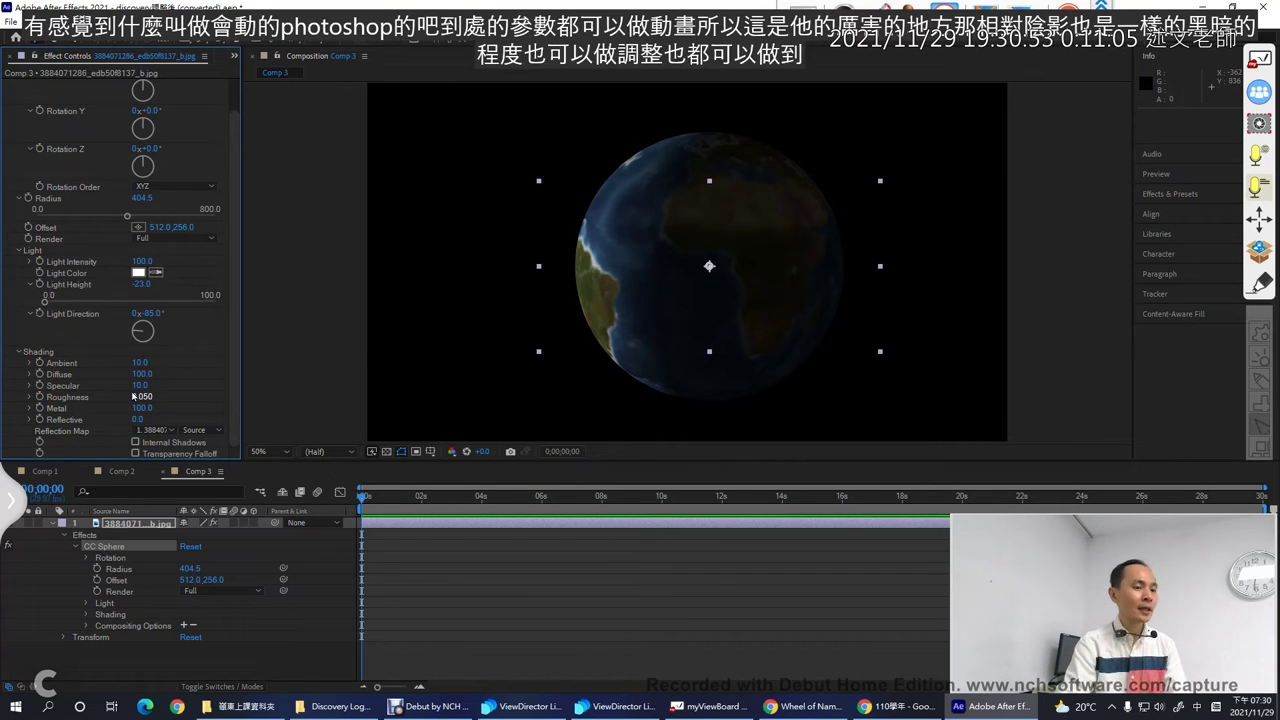
# - Set the CC Sphere Light Height to 22.4 and collapse the Shading and Light property groups
pyautogui.click(21, 356)
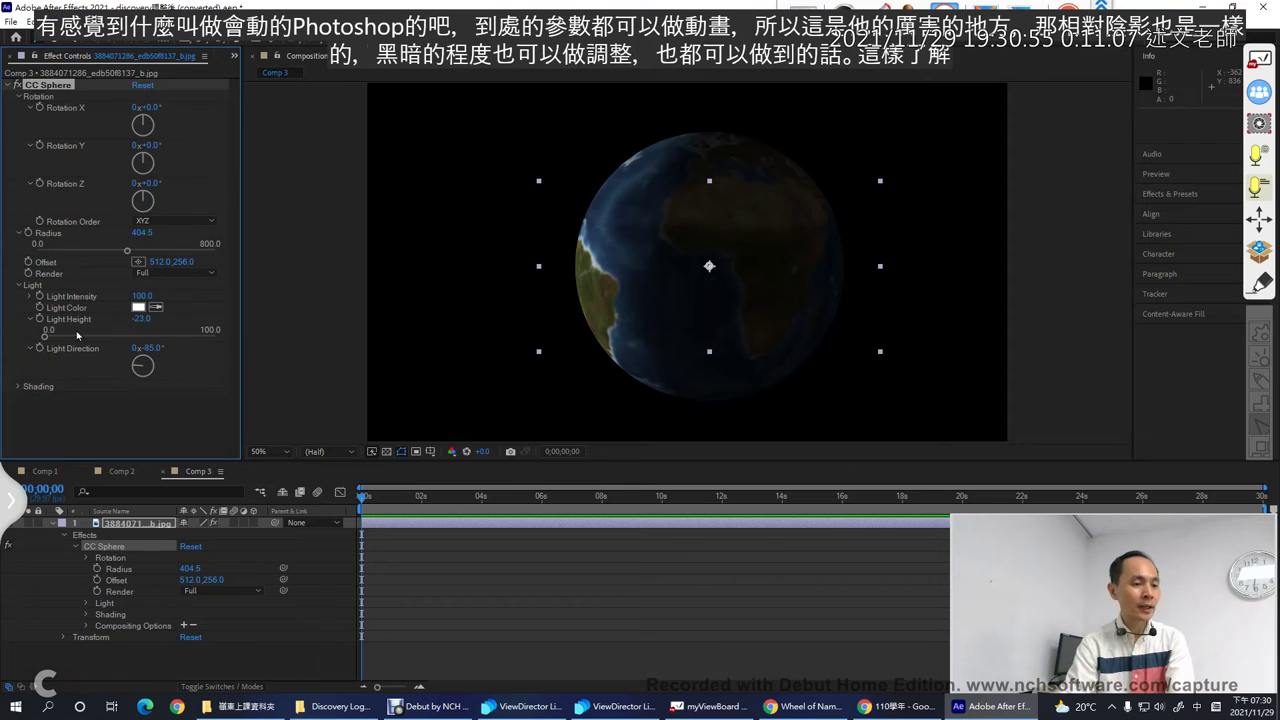
pyautogui.moveTo(46, 334)
pyautogui.mouseDown()
pyautogui.moveTo(135, 347)
pyautogui.moveTo(73, 352)
pyautogui.moveTo(153, 349)
pyautogui.moveTo(72, 352)
pyautogui.moveTo(87, 351)
pyautogui.mouseUp()
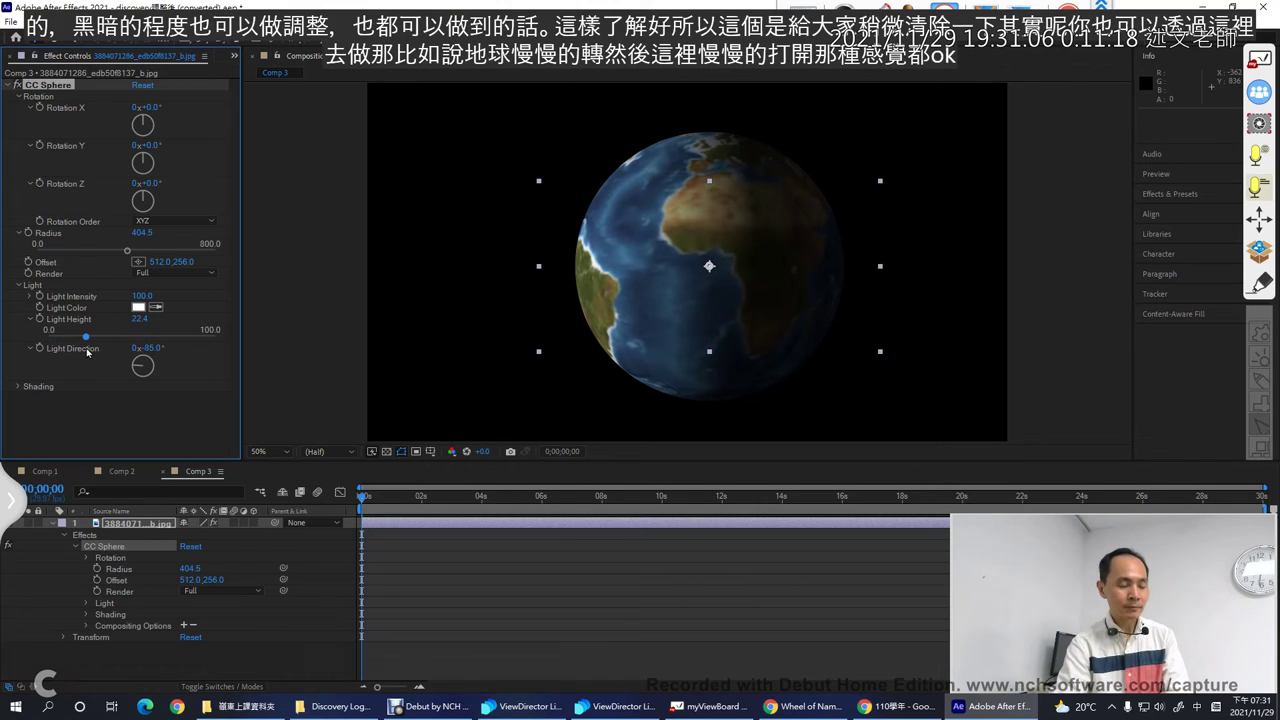
pyautogui.click(22, 286)
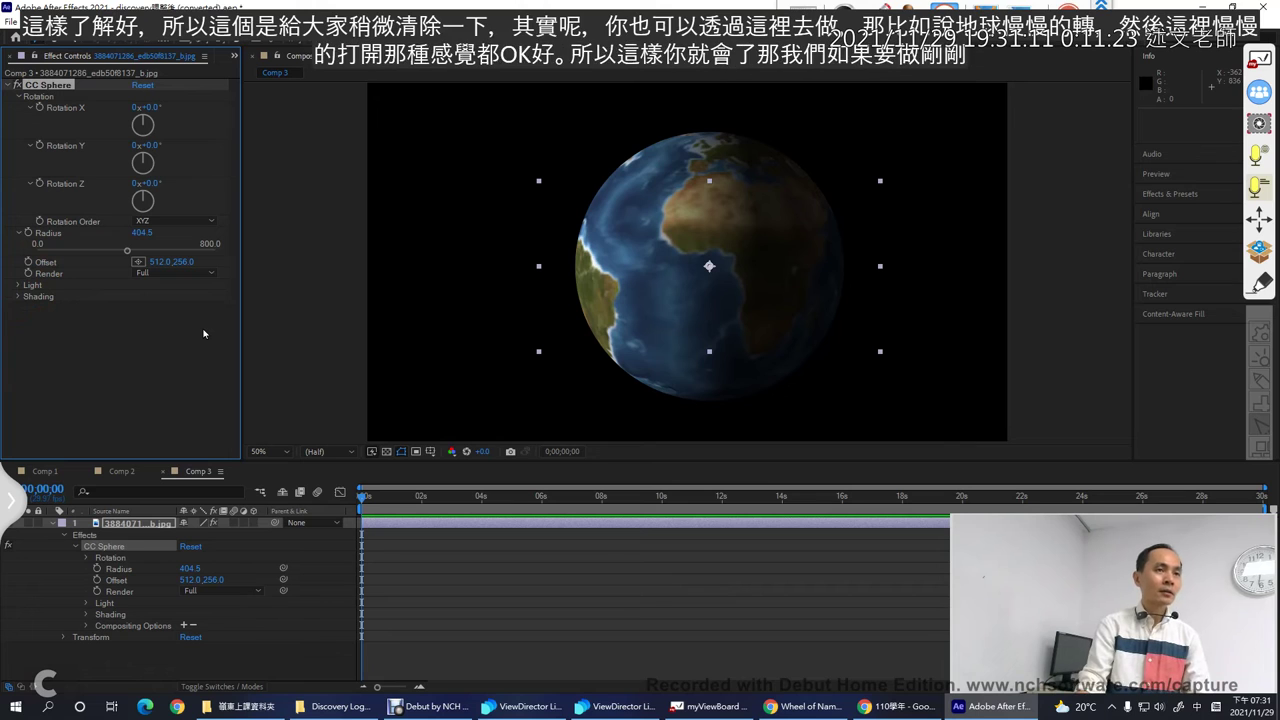
# - Turn on keyframing for the CC Sphere Radius and Rotation Y at the start of the timeline
pyautogui.click(122, 524)
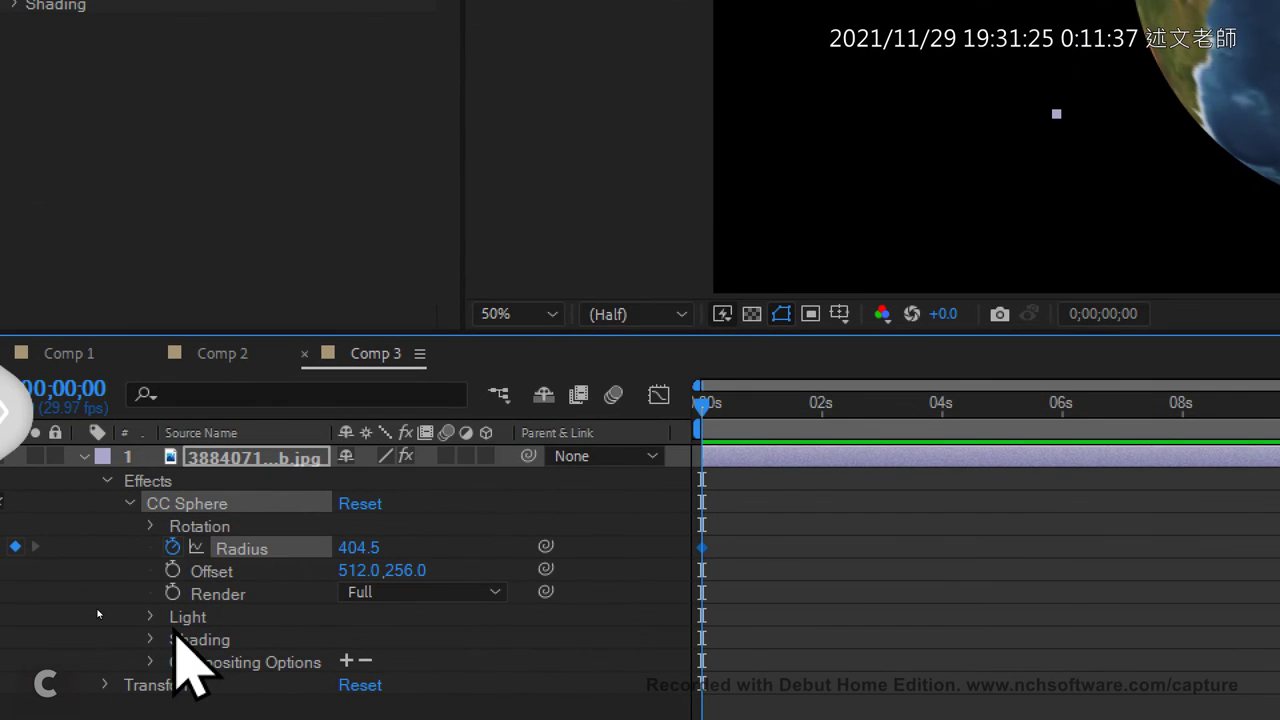
pyautogui.click(171, 526)
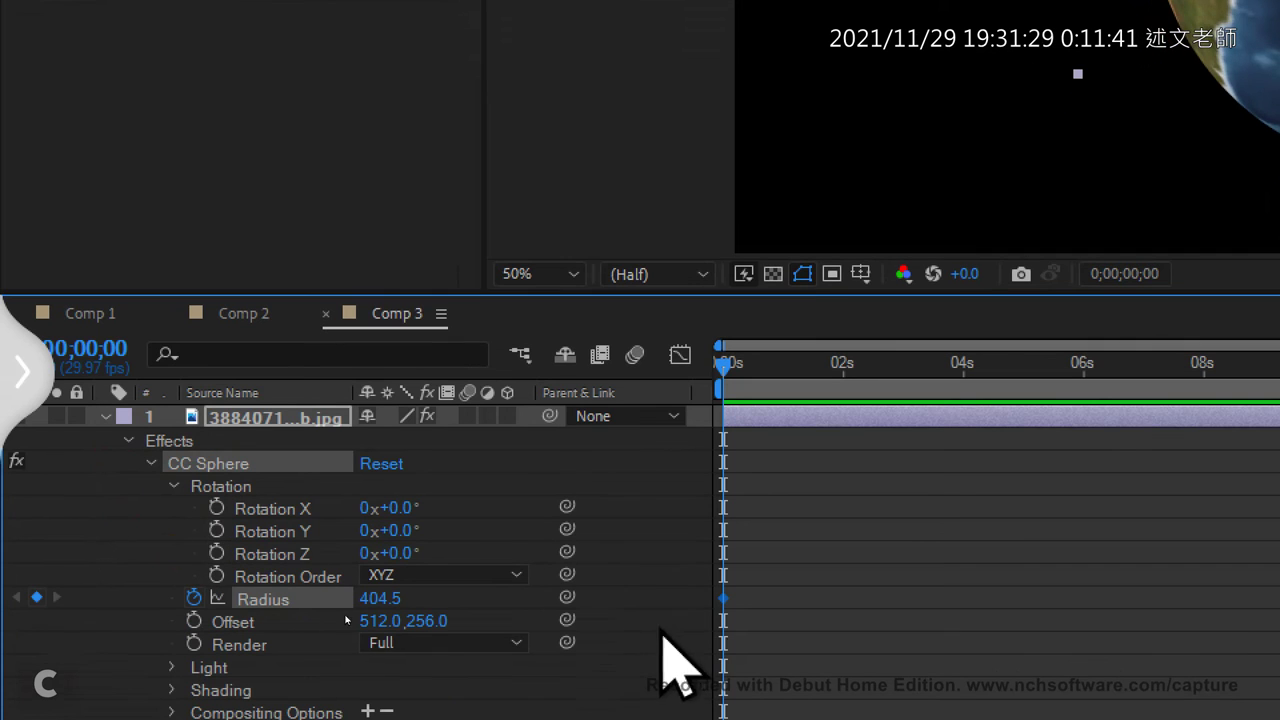
pyautogui.moveTo(770, 580); pyautogui.dragTo(705, 612)
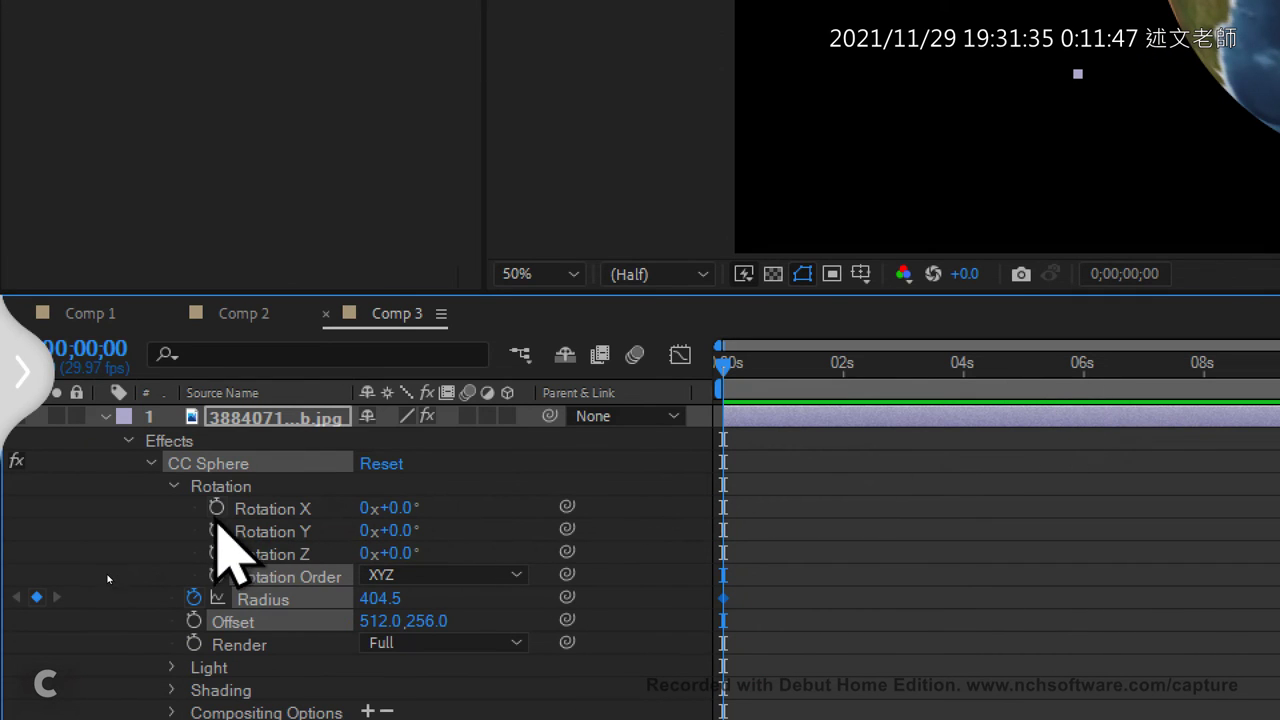
pyautogui.click(216, 531)
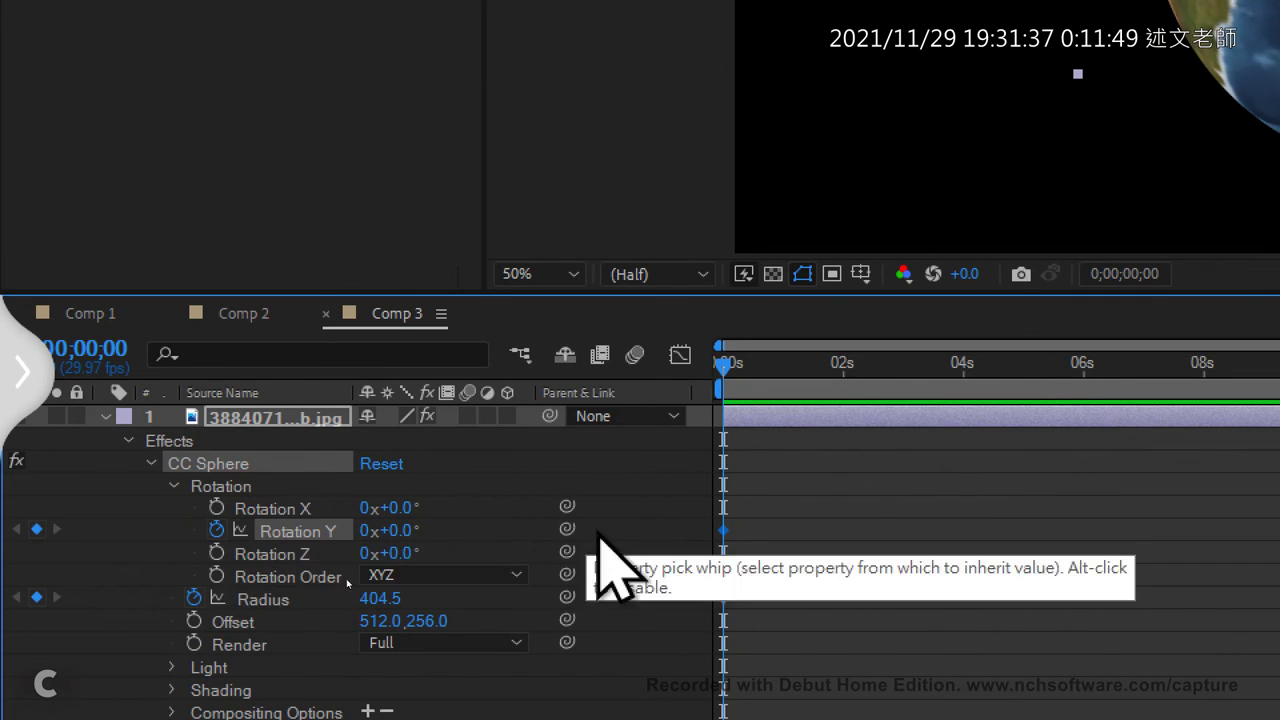
pyautogui.moveTo(789, 495); pyautogui.dragTo(707, 622)
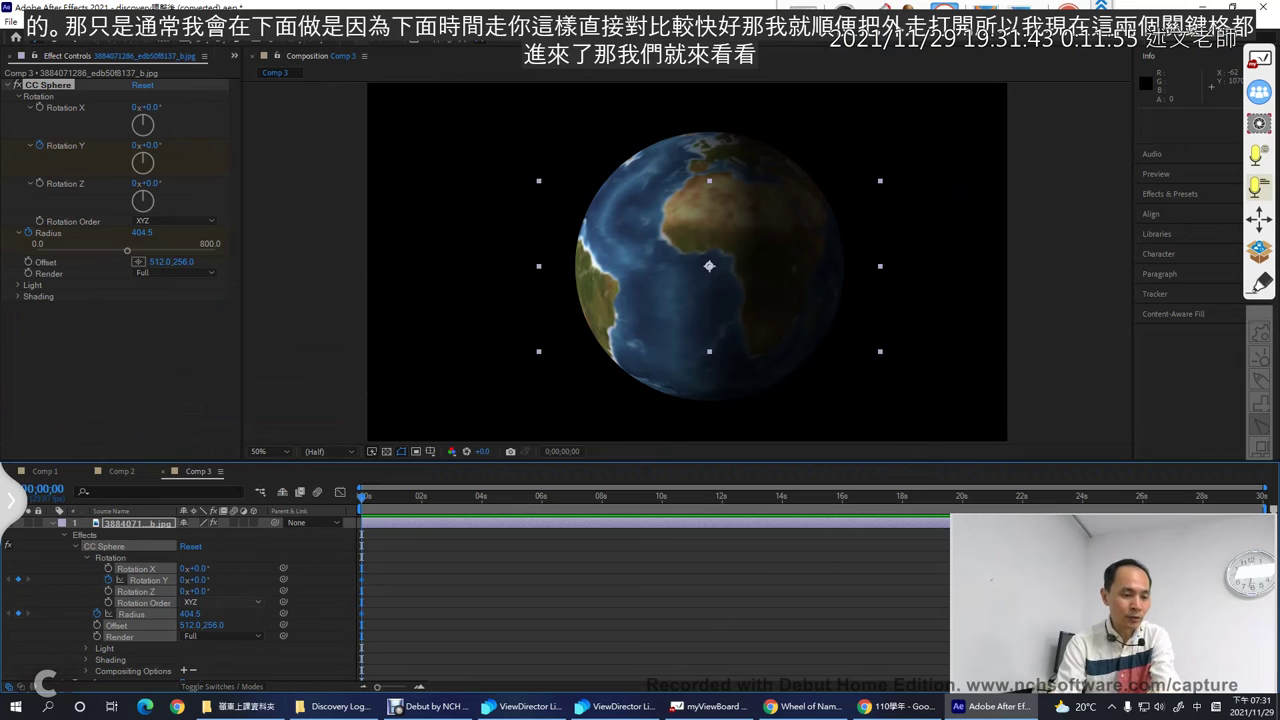
# - Animate the CC Sphere Radius from 1337.5 on the first frame to 100 on the last frame, 0;00;29;29
pyautogui.moveTo(189, 613); pyautogui.dragTo(640, 613)
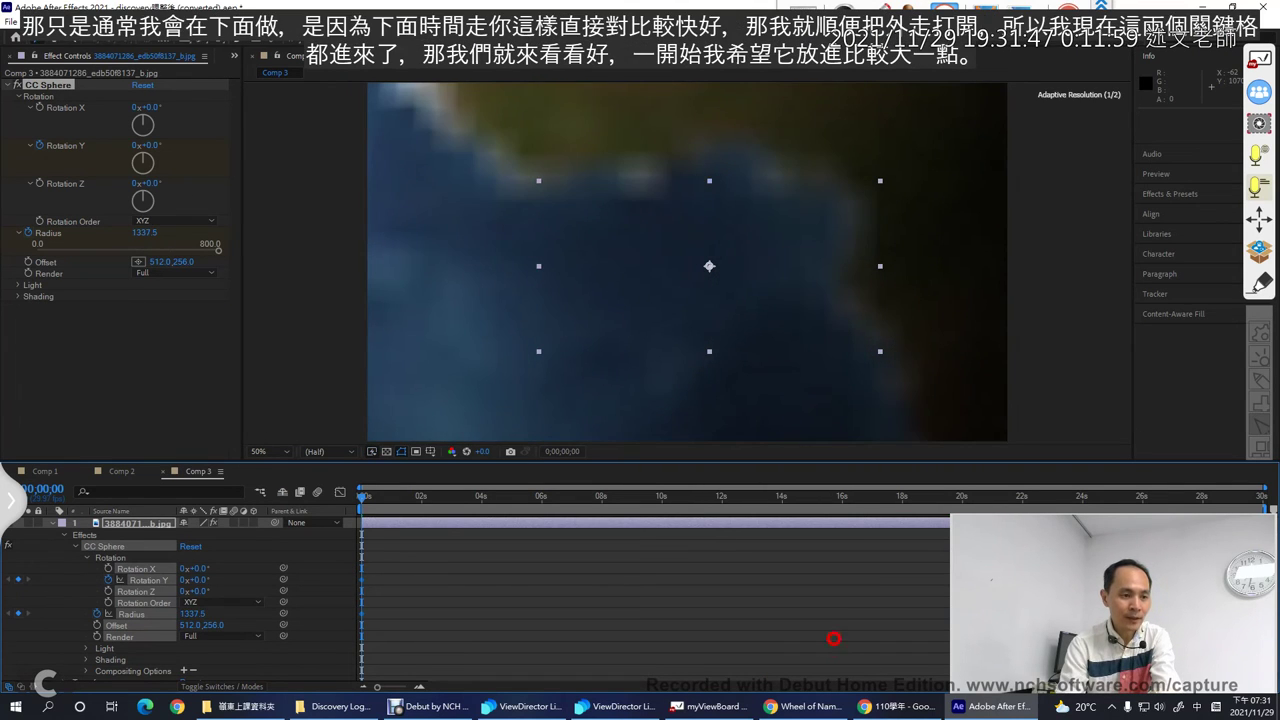
pyautogui.moveTo(834, 638); pyautogui.dragTo(787, 647)
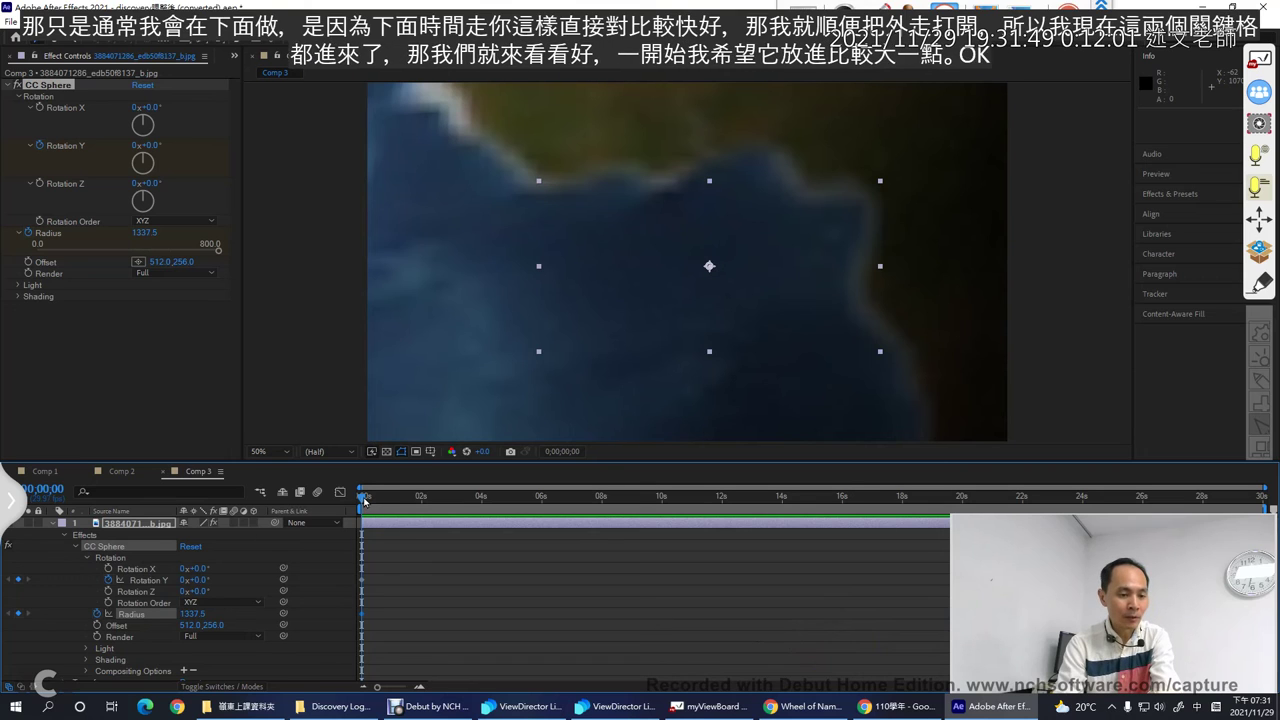
pyautogui.click(414, 496)
pyautogui.moveTo(1100, 497); pyautogui.dragTo(1272, 500)
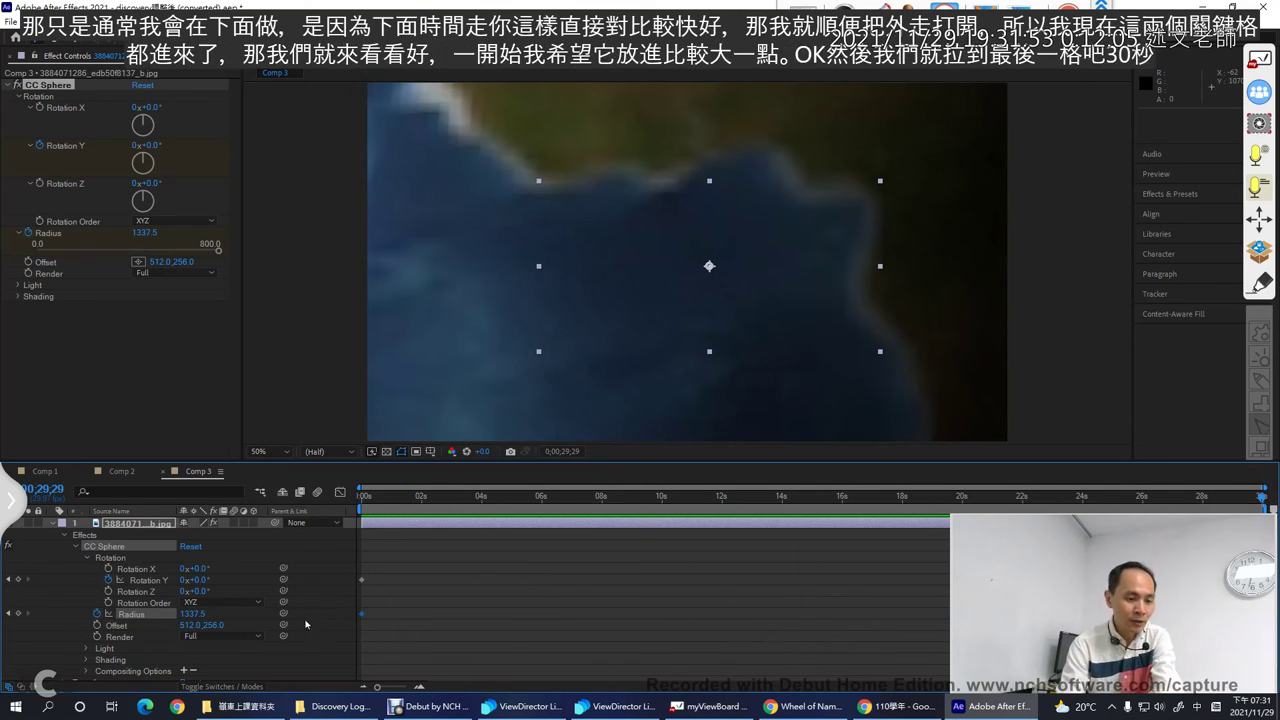
pyautogui.click(192, 614)
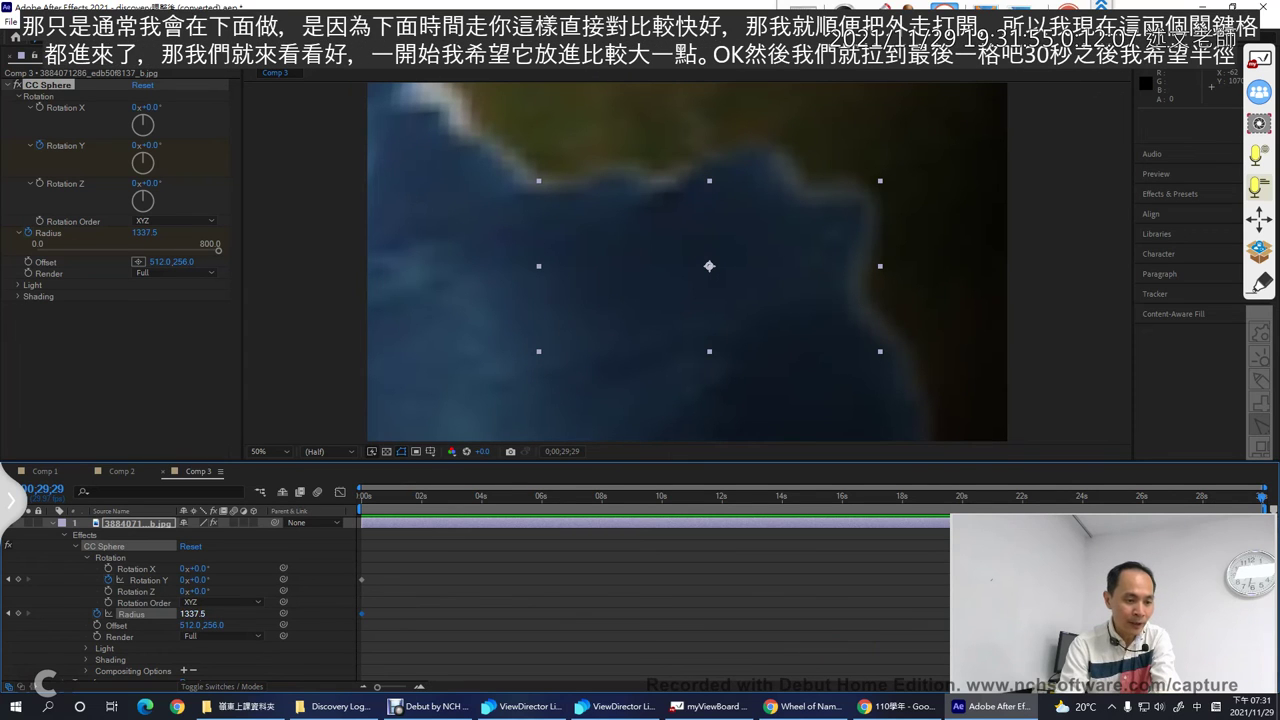
pyautogui.moveTo(192, 614); pyautogui.dragTo(222, 621)
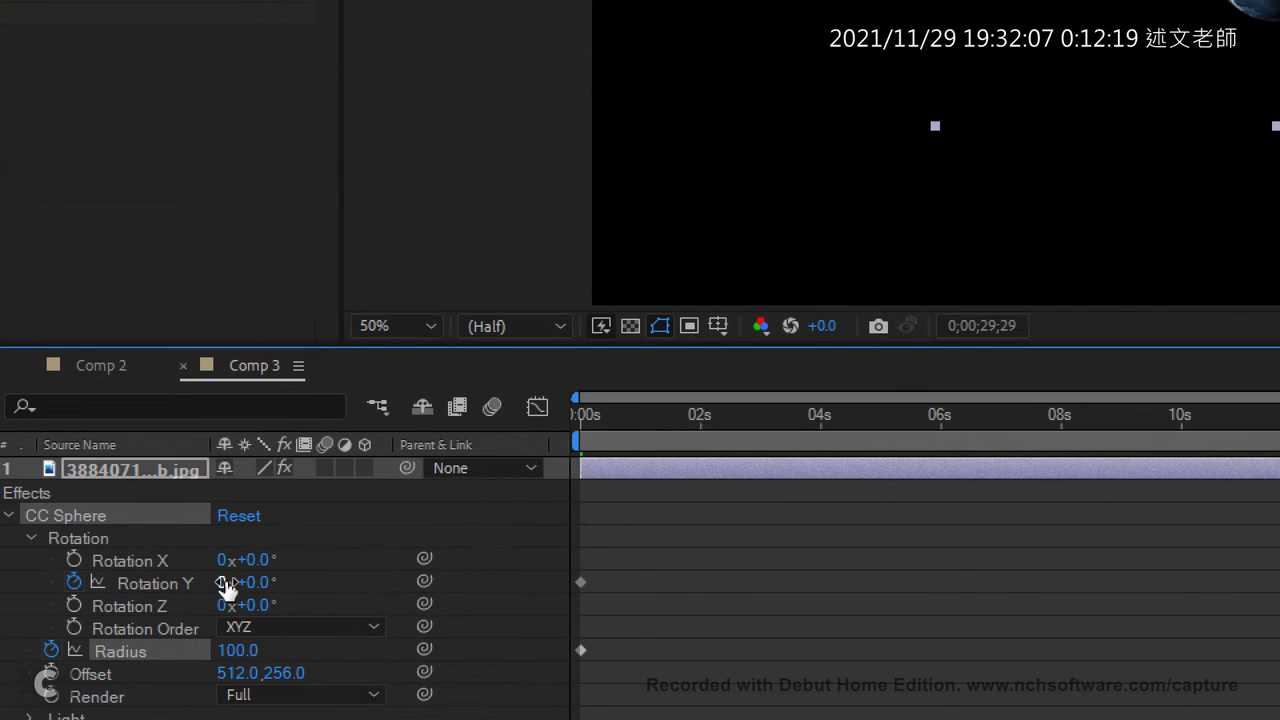
# - Set Rotation Y to one full revolution (1x+0.0°) on the last frame
pyautogui.click(221, 583)
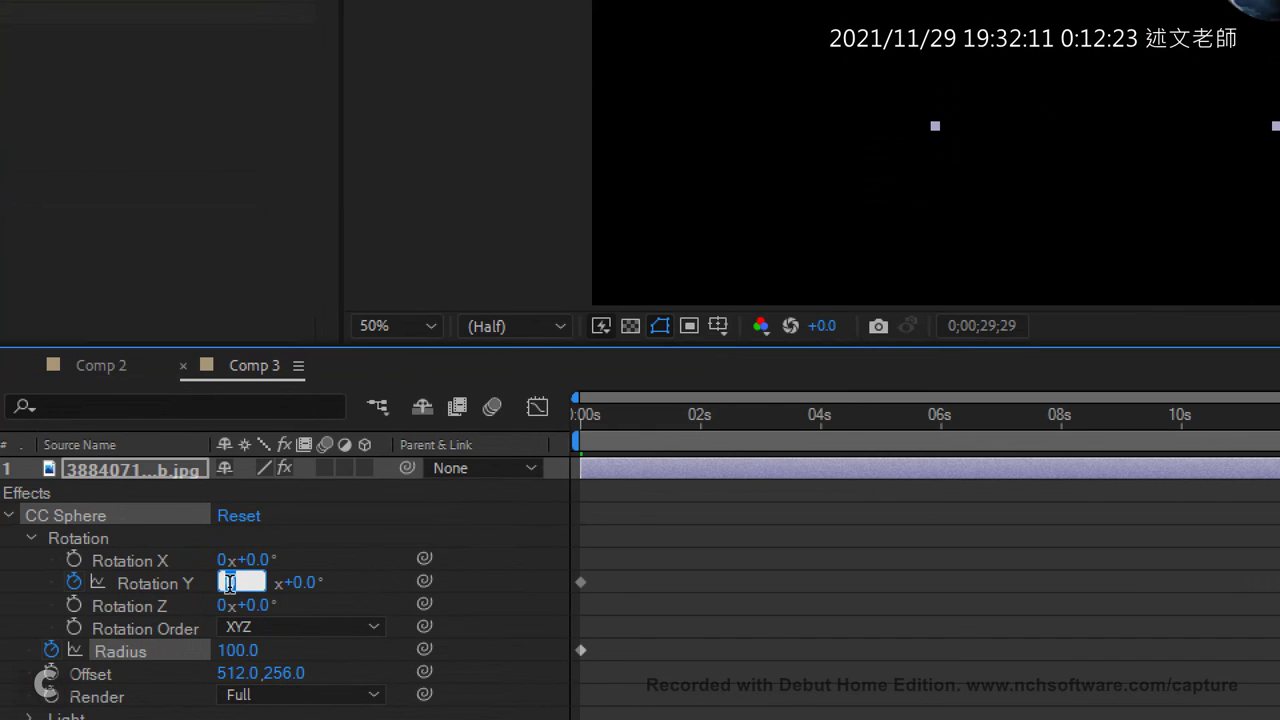
pyautogui.write('1')
pyautogui.press('Return')
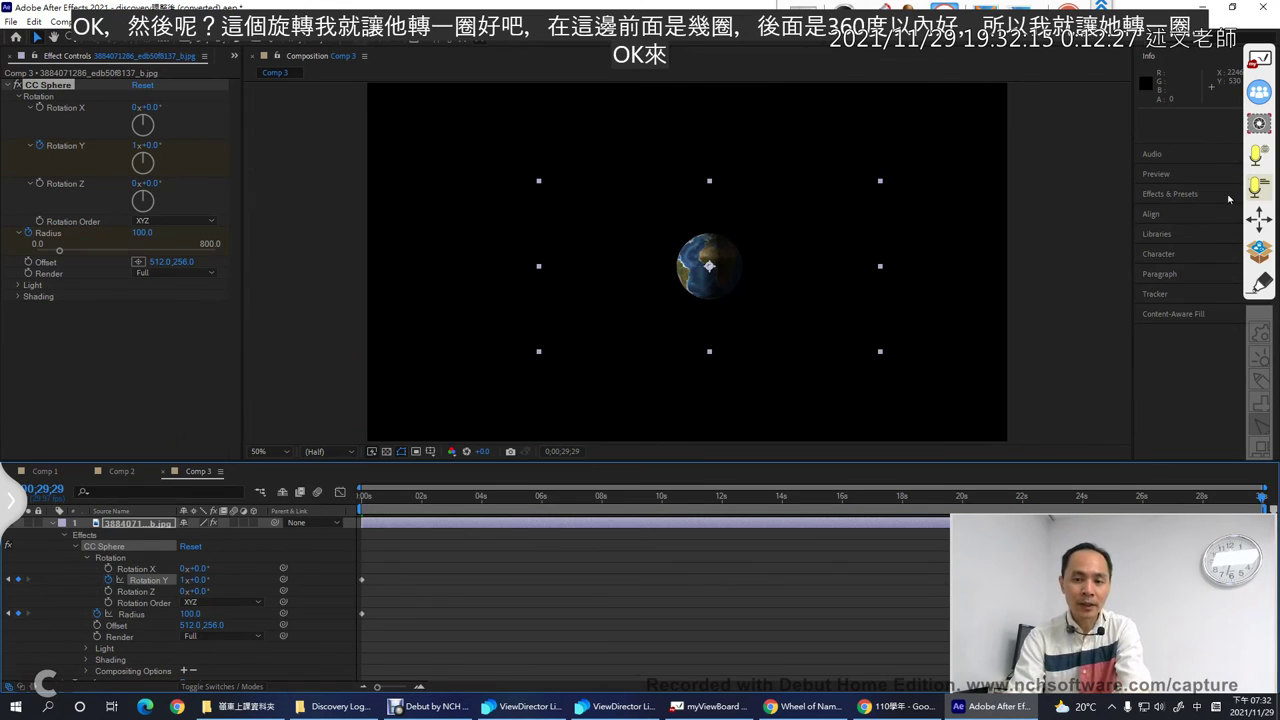
# - Preview the shrinking, rotating globe from the first frame and scrub through to the end of the composition
pyautogui.click(1156, 173)
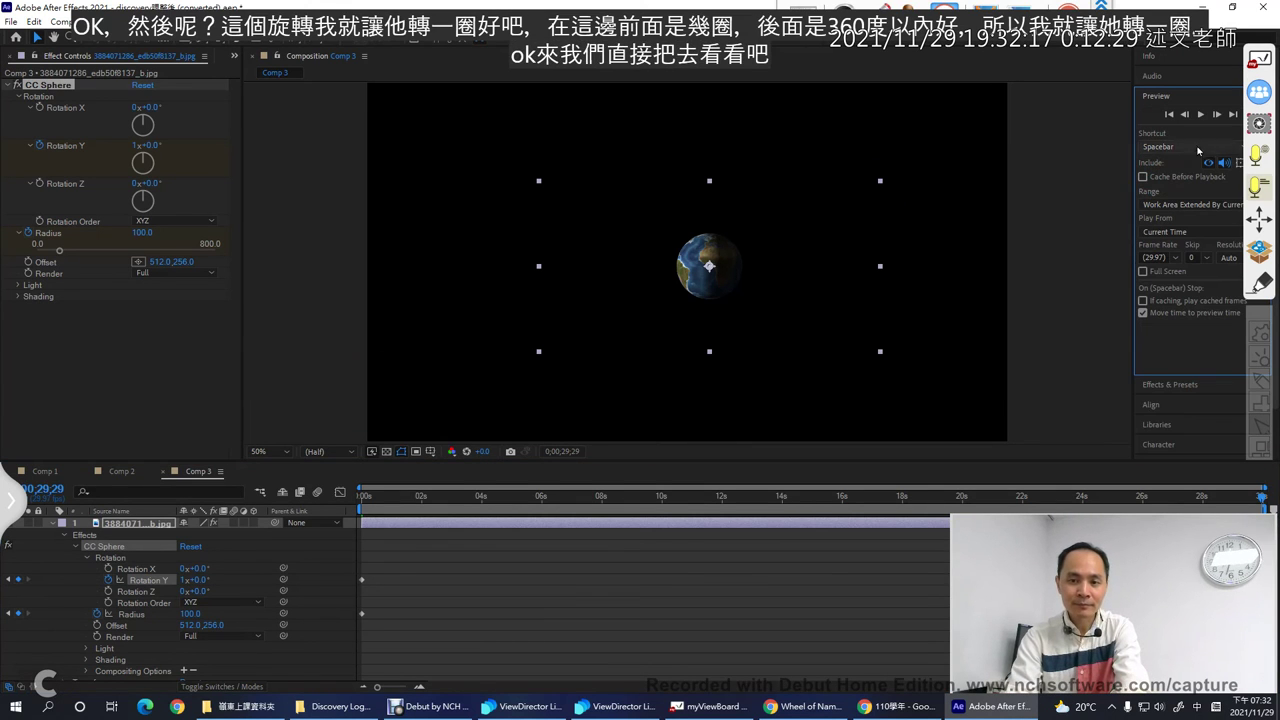
pyautogui.click(1168, 115)
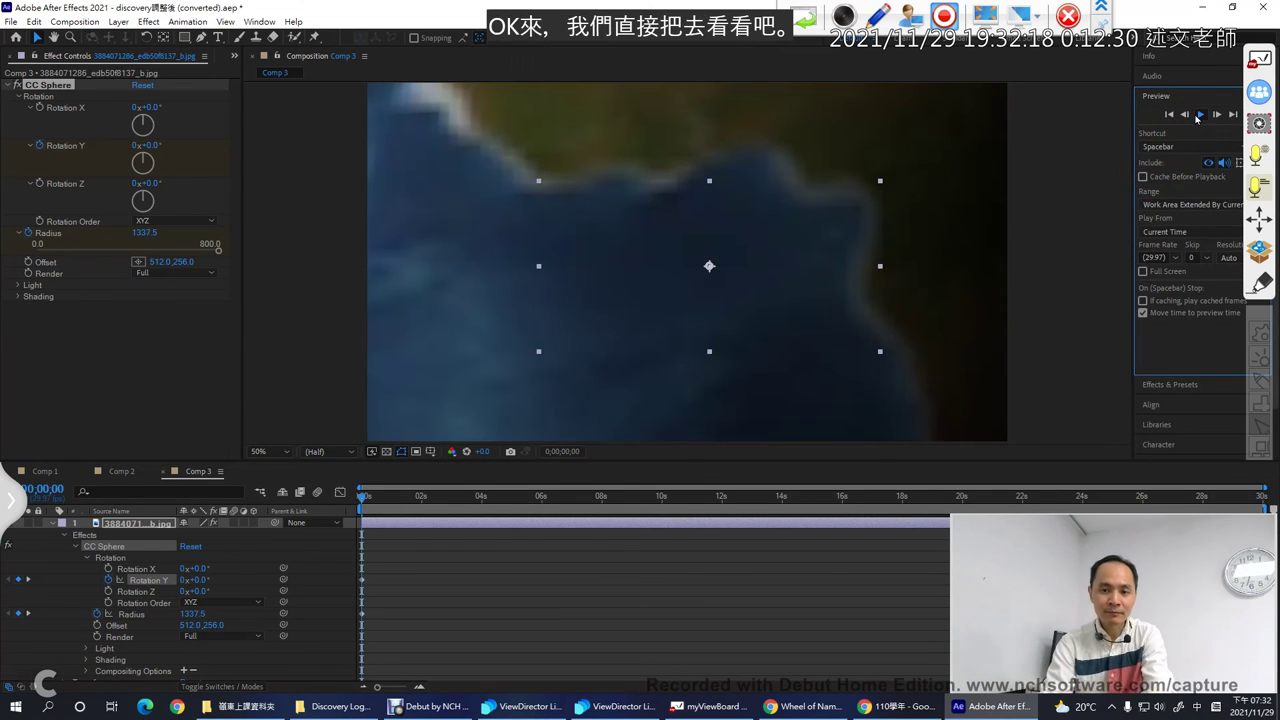
pyautogui.click(1199, 115)
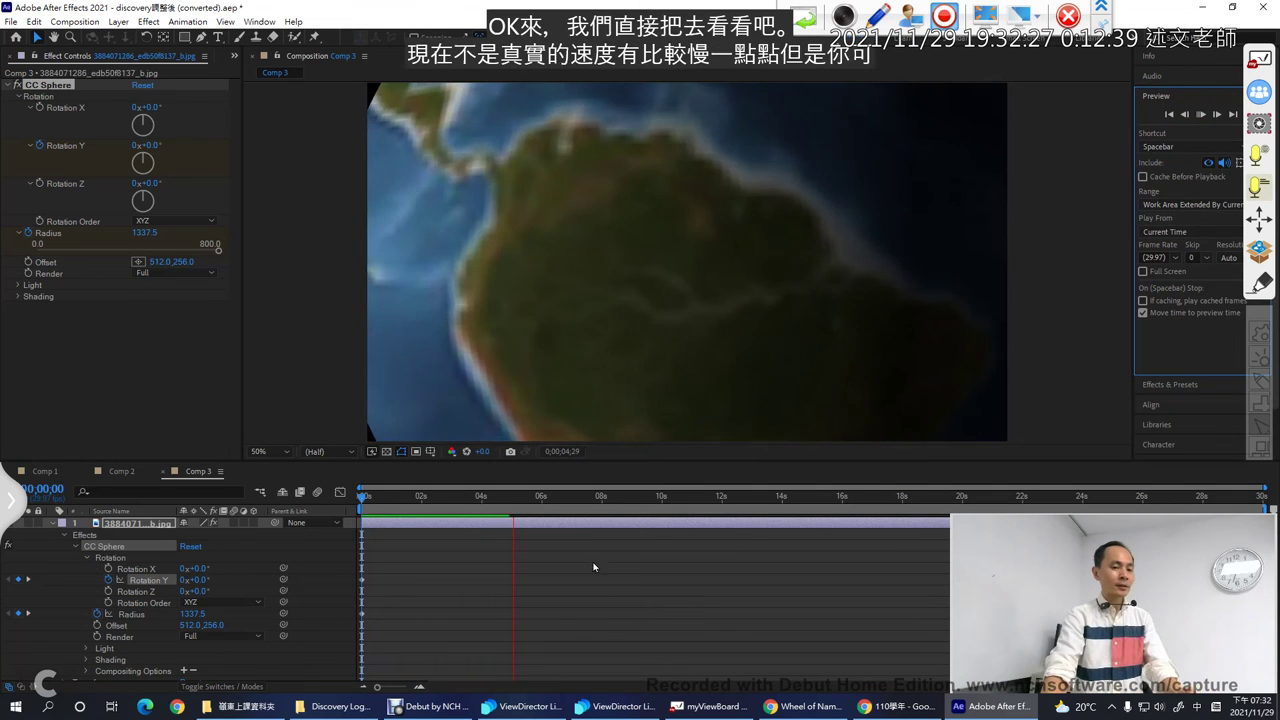
pyautogui.click(534, 497)
pyautogui.moveTo(534, 500); pyautogui.dragTo(1268, 522)
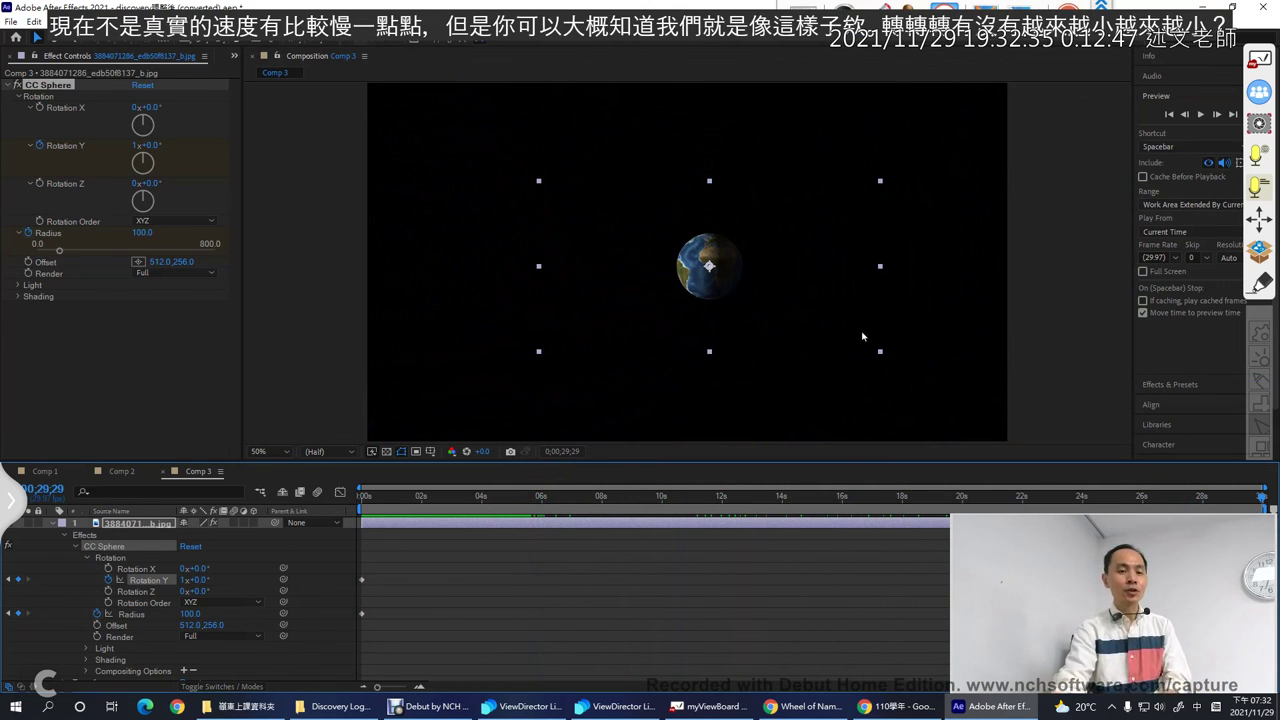